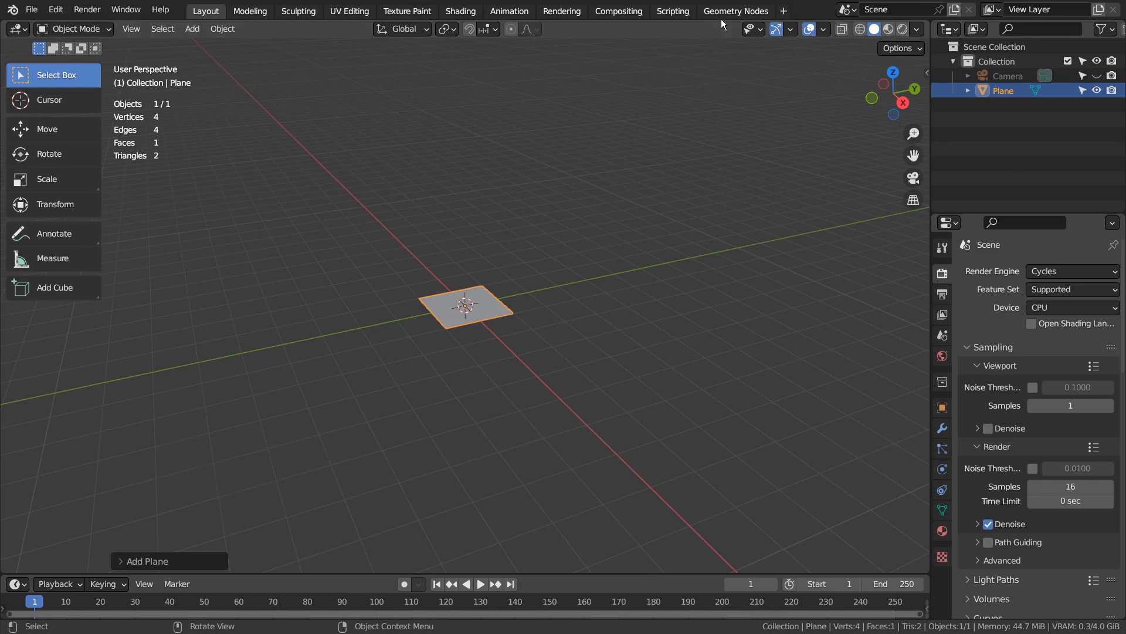
Create a new geometry node tree for the plane in the Geometry Nodes workspace and space its Group Input and Group Output nodes far apart
left_click(731, 12)
left_click(470, 345)
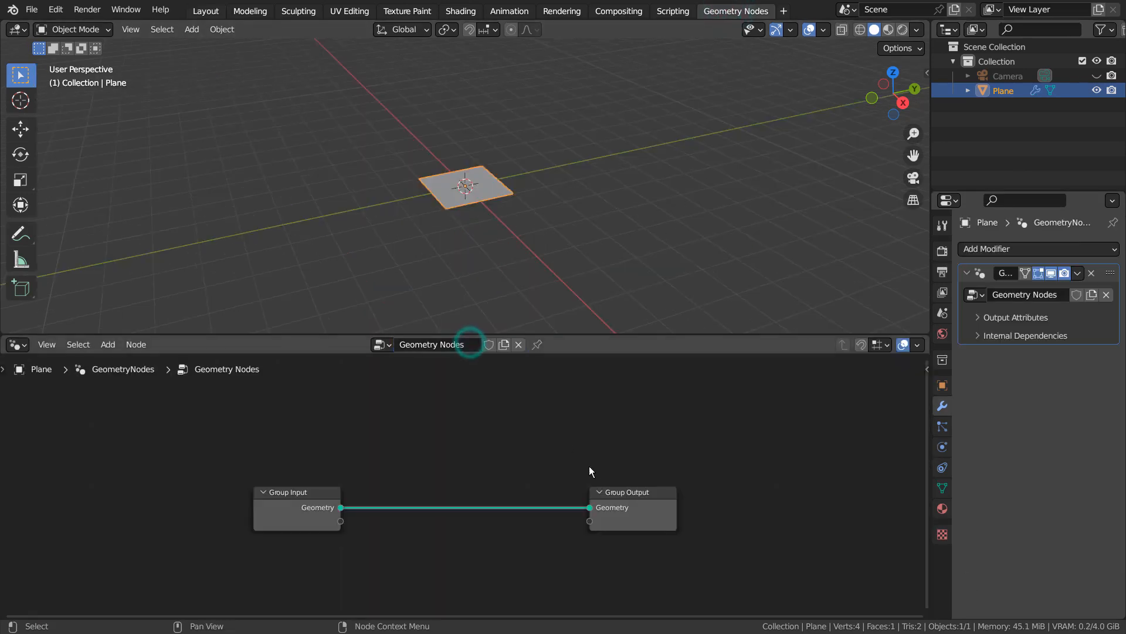
left_click_drag(621, 491, 930, 438)
left_click(321, 497)
left_click_drag(322, 497, 73, 460)
Insert an Instance on Points node into the link between Group Input and Group Output, close to the output
key("shift+a")
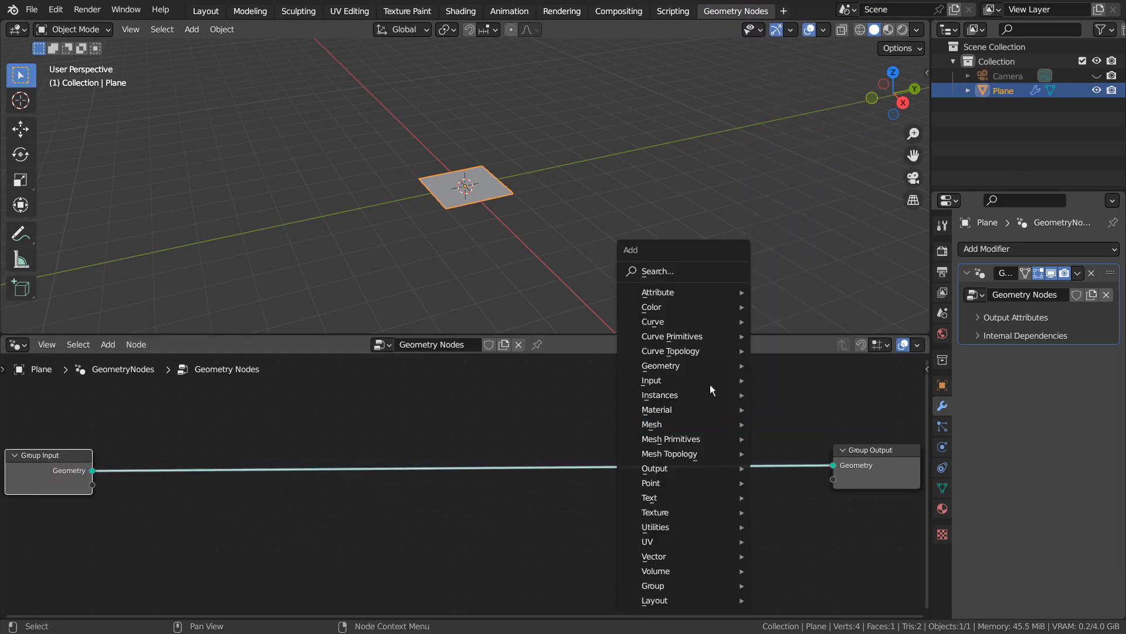
left_click(684, 275)
type("instance on")
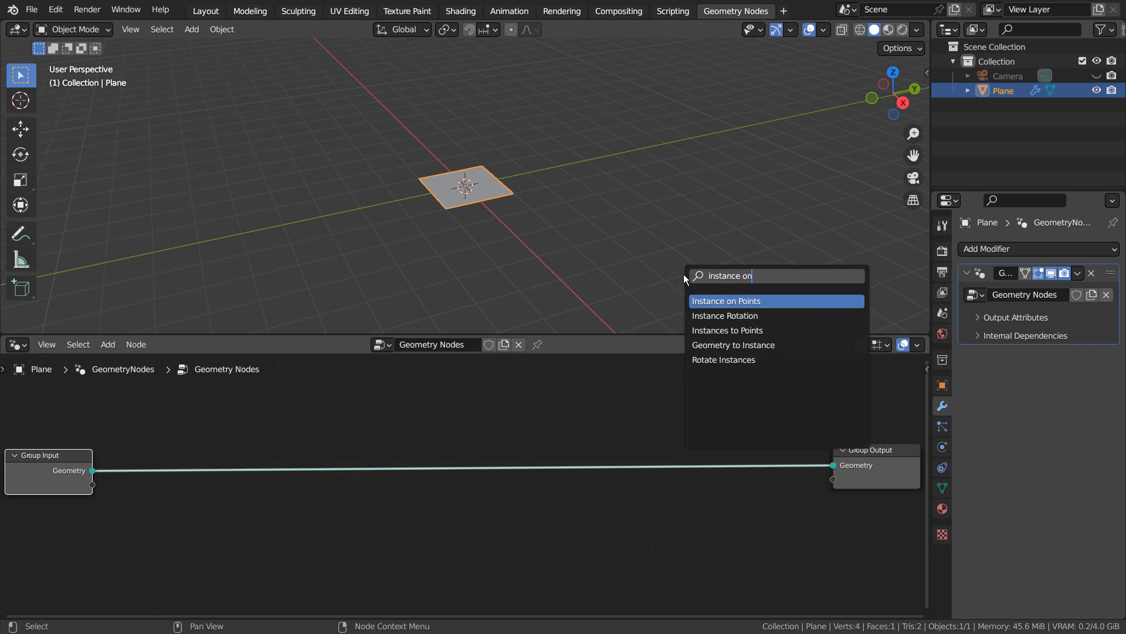
key("Down")
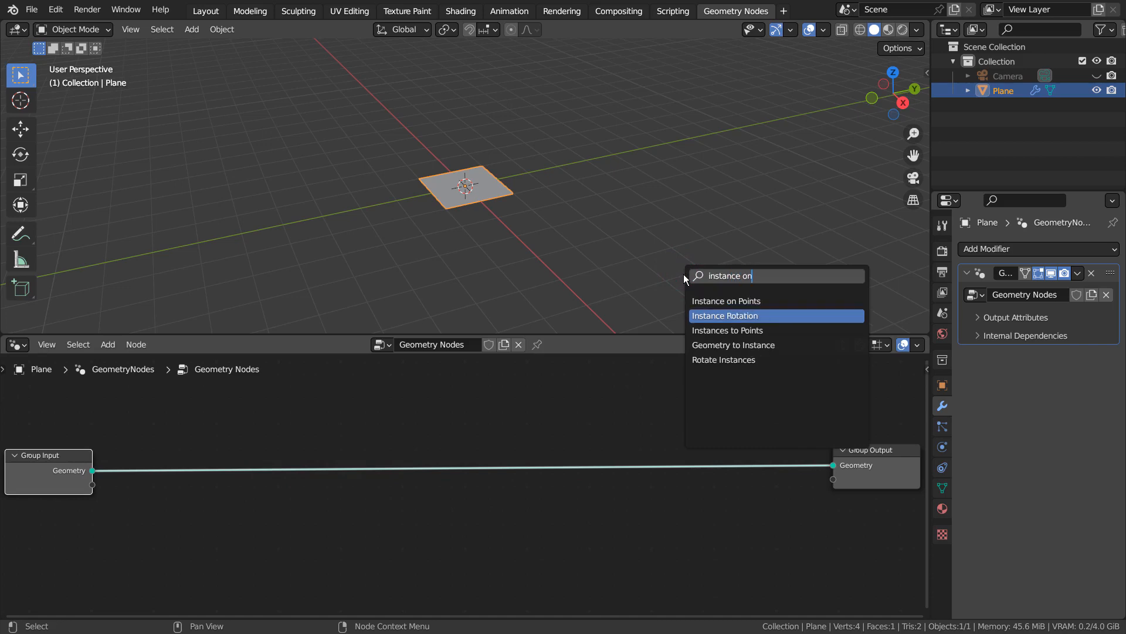
key("Up")
key("Return")
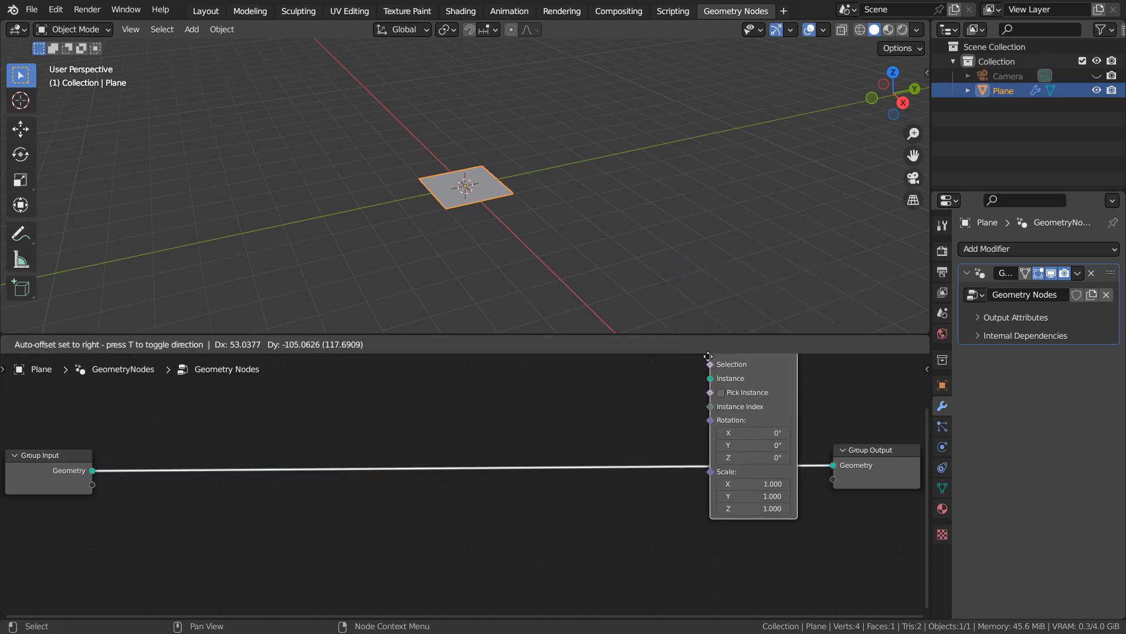
left_click(733, 449)
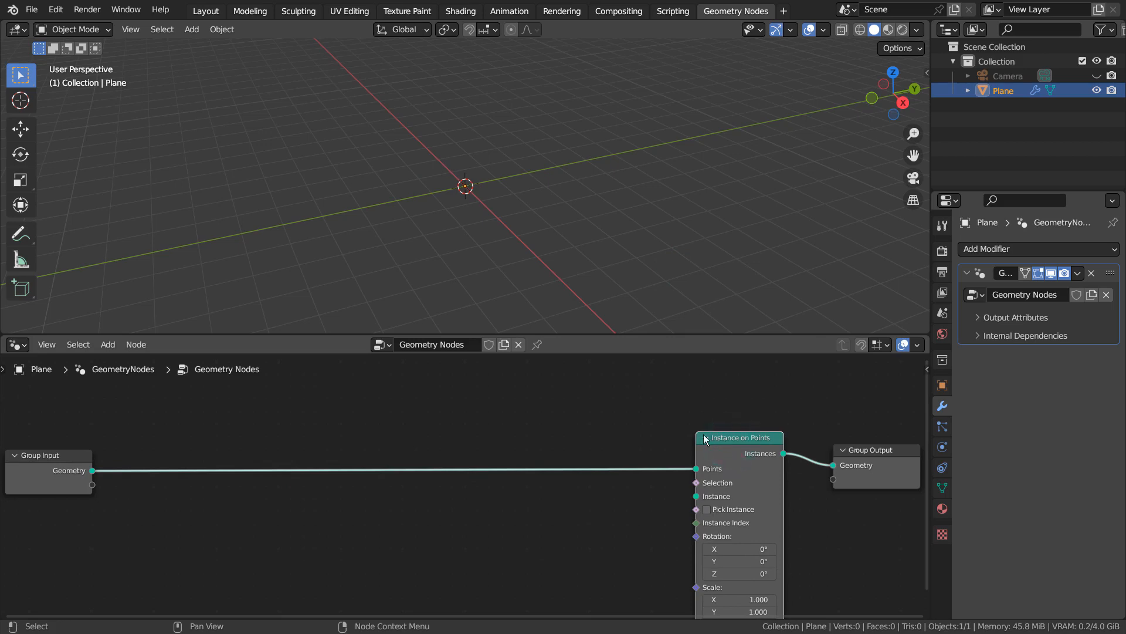
Insert a Distribute Points on Faces node into the link between Group Input and Instance on Points
key("shift+a")
left_click(542, 288)
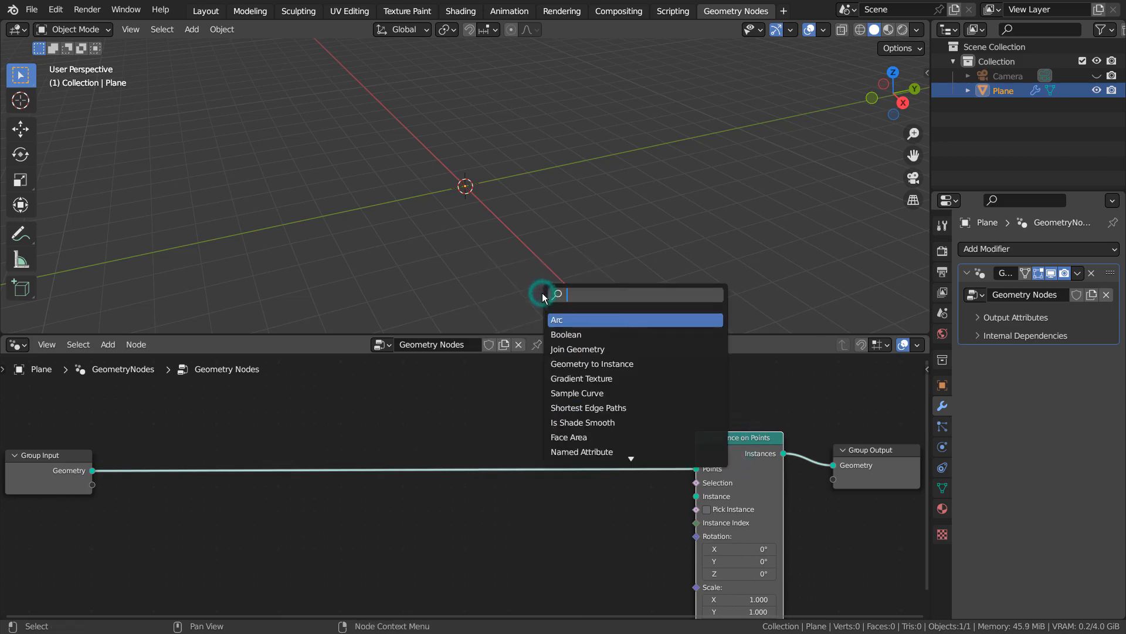
type("distr")
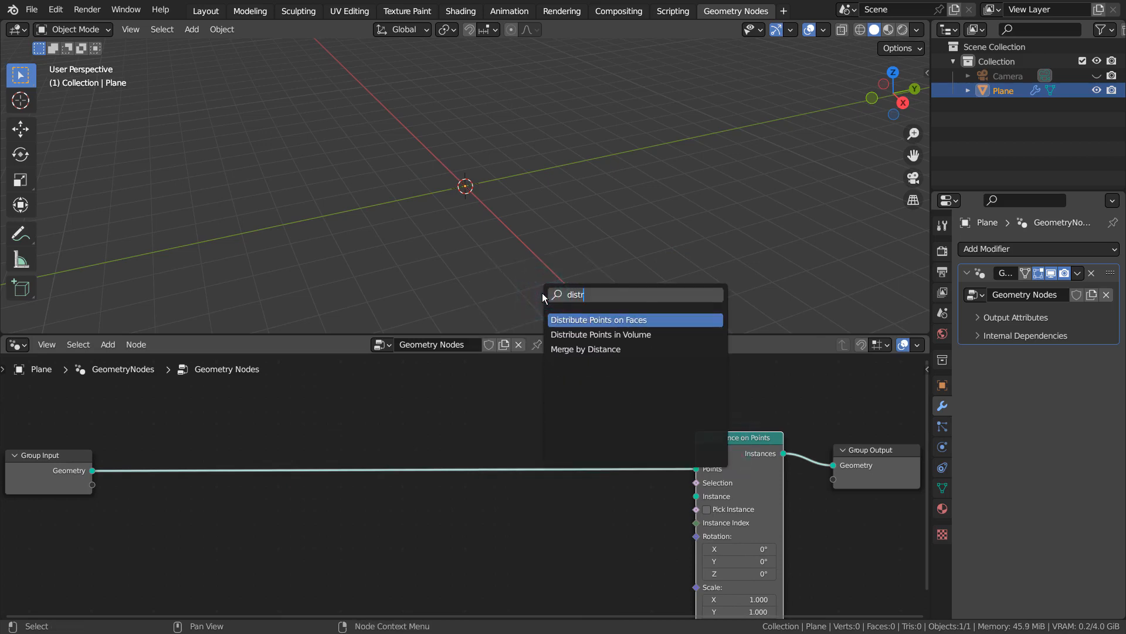
key("Down")
key("Up")
key("Return")
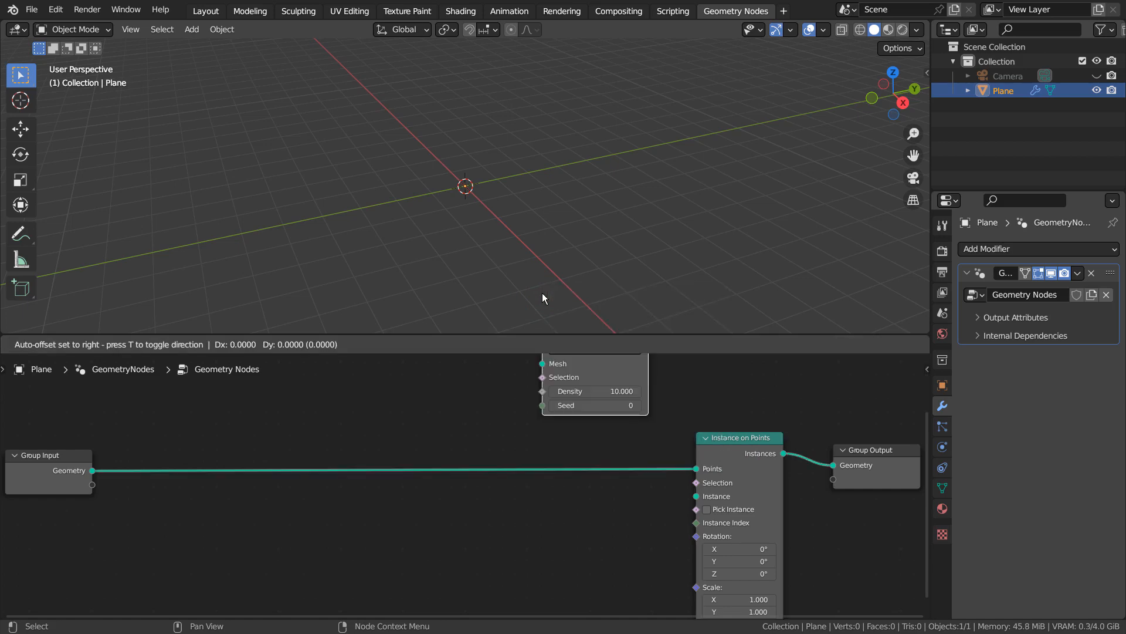
left_click(552, 439)
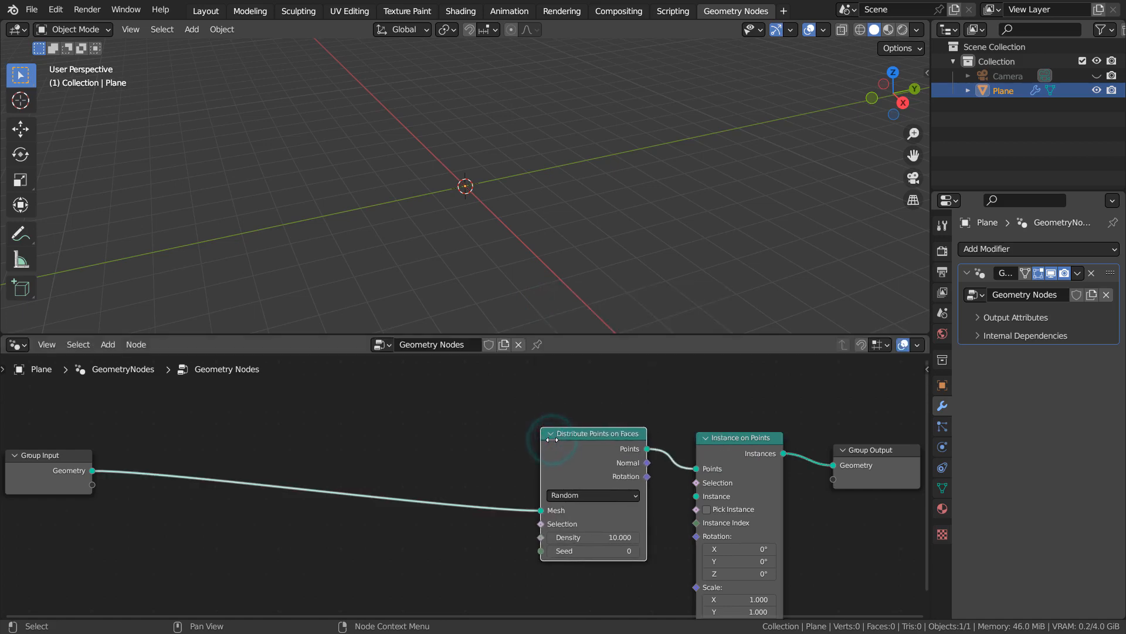
Add a Cube mesh primitive node below Distribute Points on Faces and connect its Mesh output to the Instance input of Instance on Points
key("shift+a")
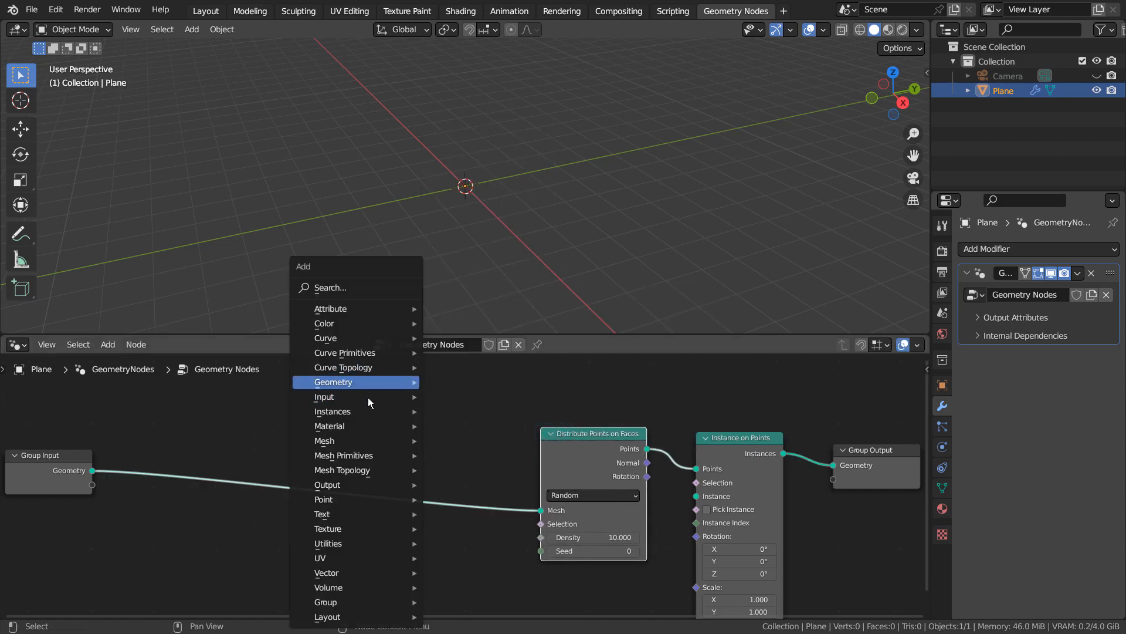
mouse_move(371, 456)
left_click(464, 468)
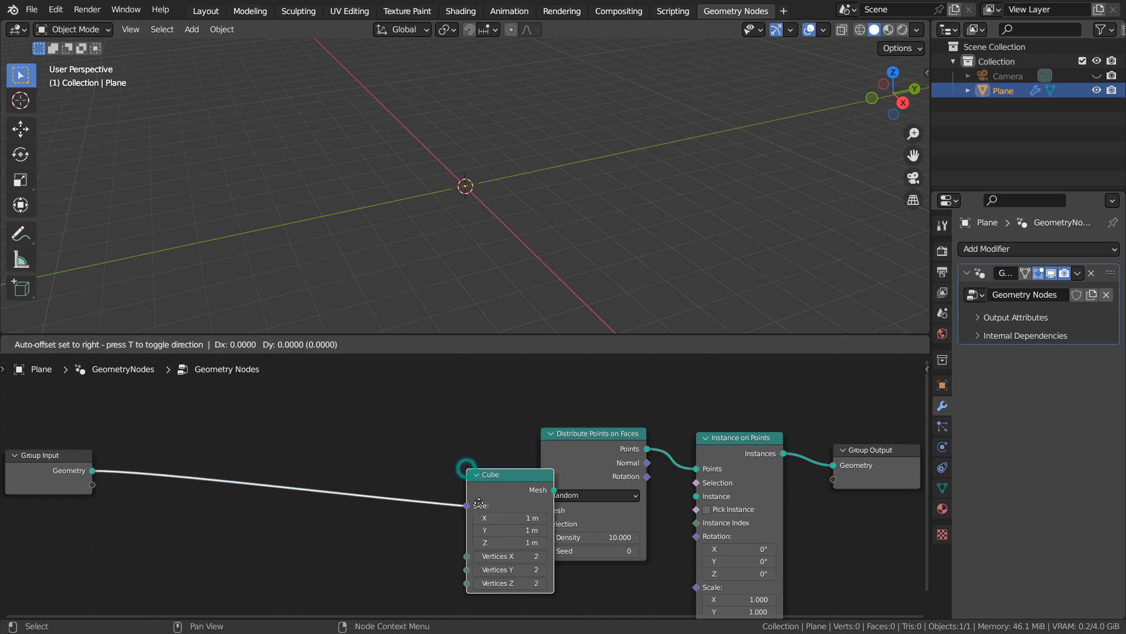
left_click(560, 470)
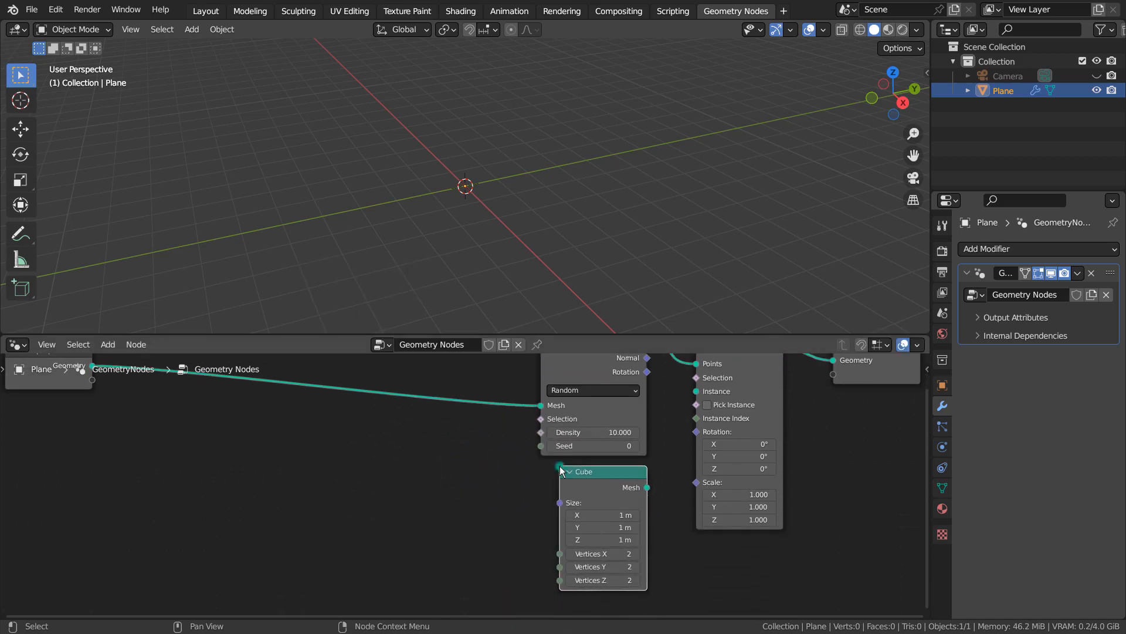
left_click_drag(642, 491, 697, 392)
middle_click_drag(473, 209, 563, 297)
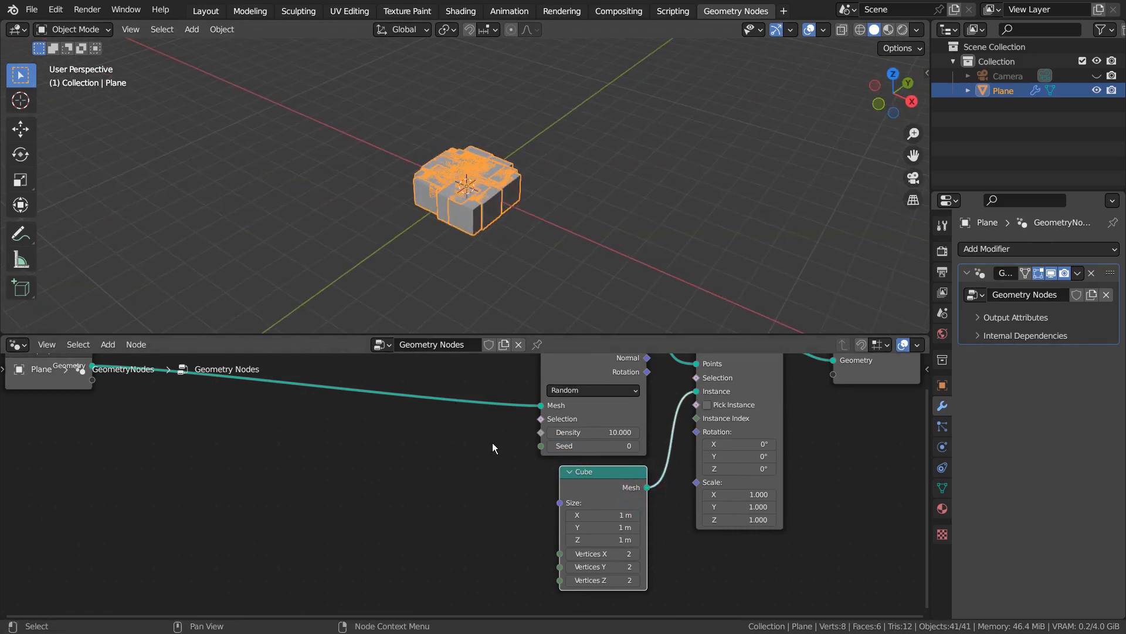
Add a Map Range node and connect its Result to the Density input of Distribute Points on Faces
middle_click_drag(360, 481, 528, 530)
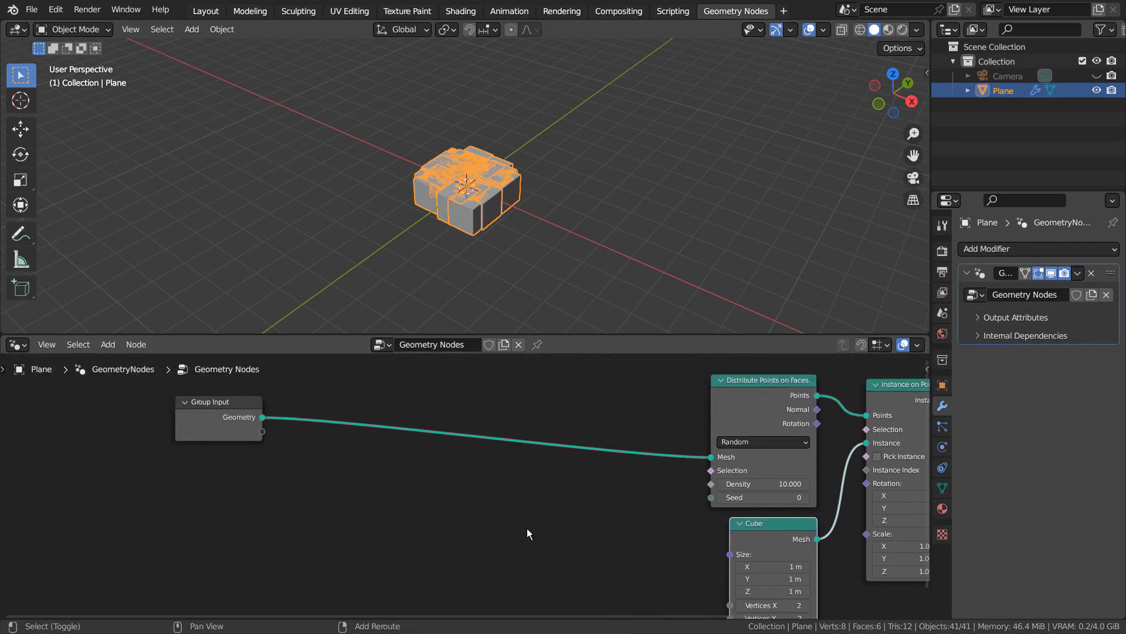
key("shift+a")
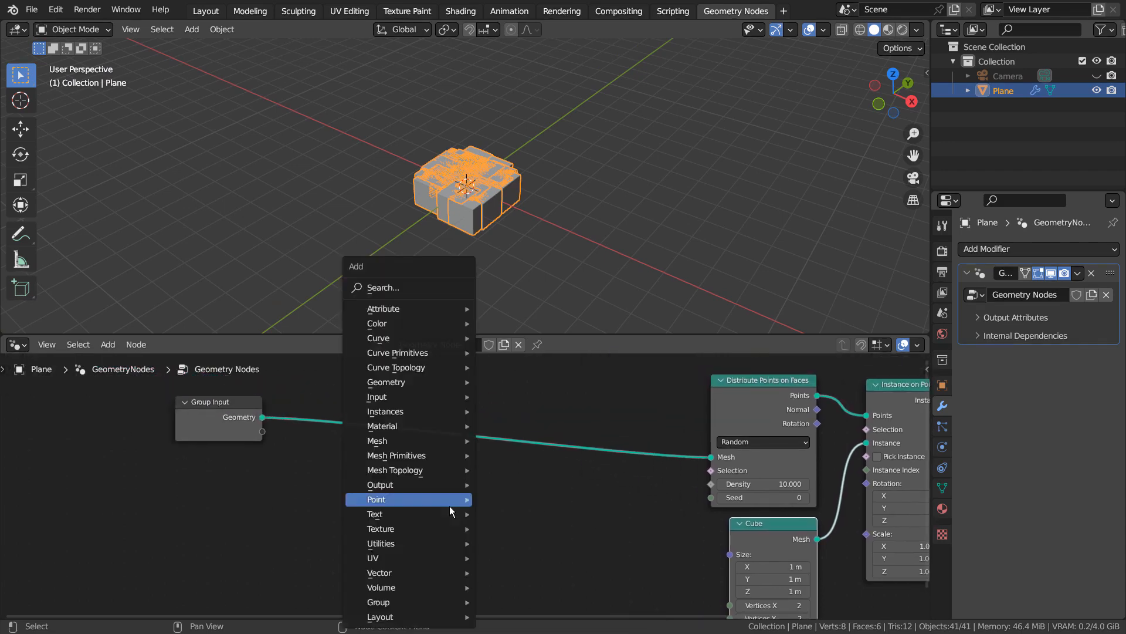
left_click(418, 294)
type("map")
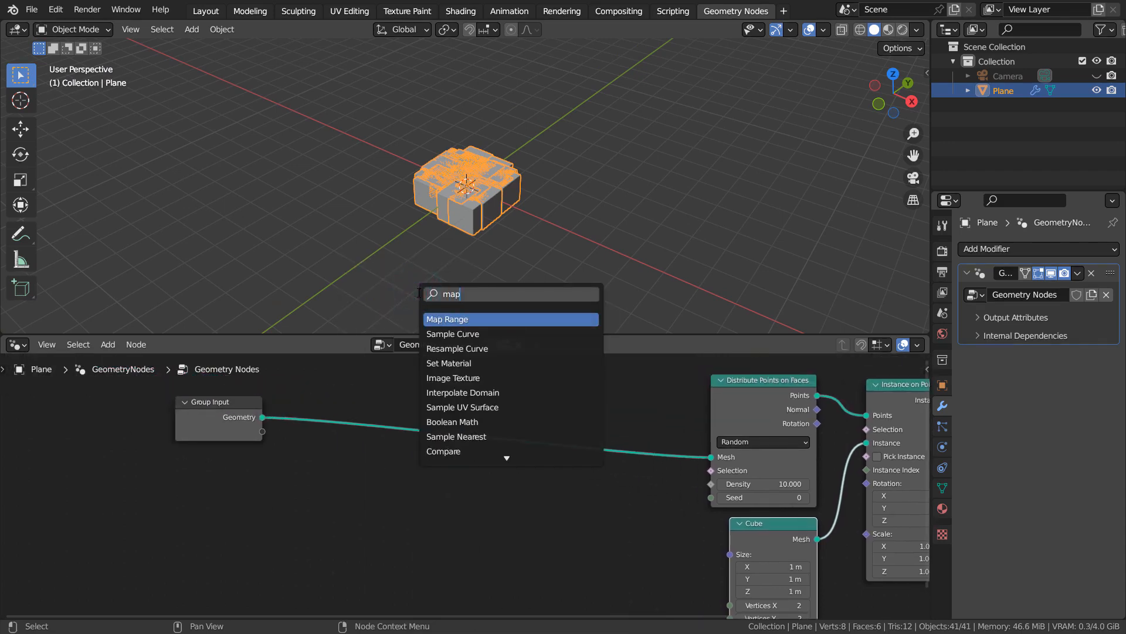
key("Return")
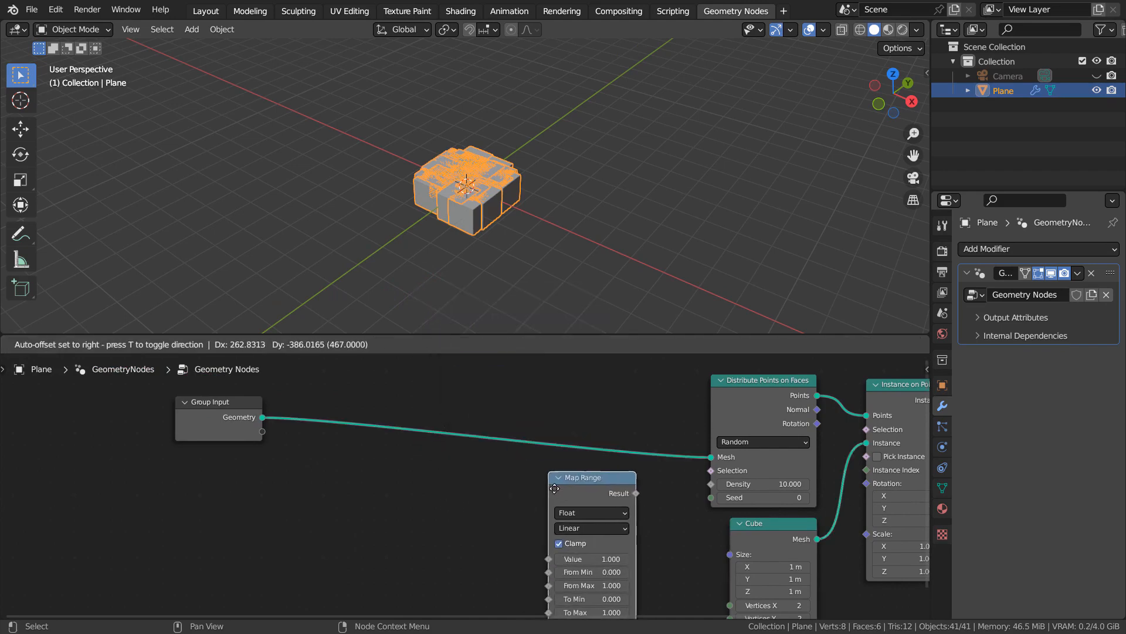
left_click(574, 486)
left_click_drag(660, 496, 711, 484)
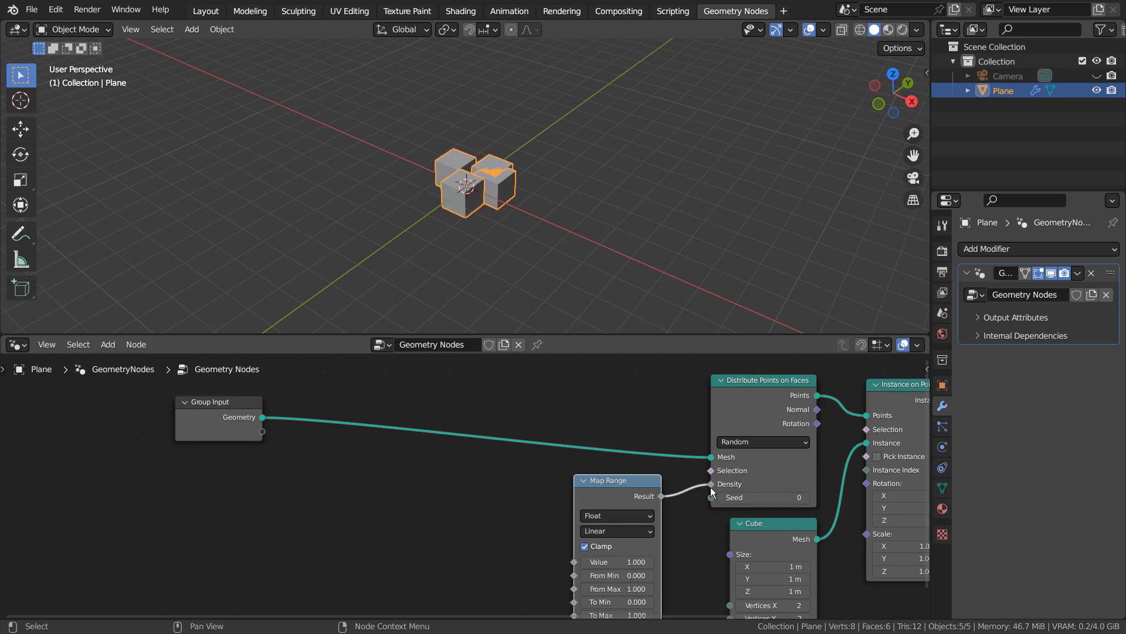
Add a Separate XYZ node beside Map Range and connect its Z output to the Map Range Value input
key("shift+a")
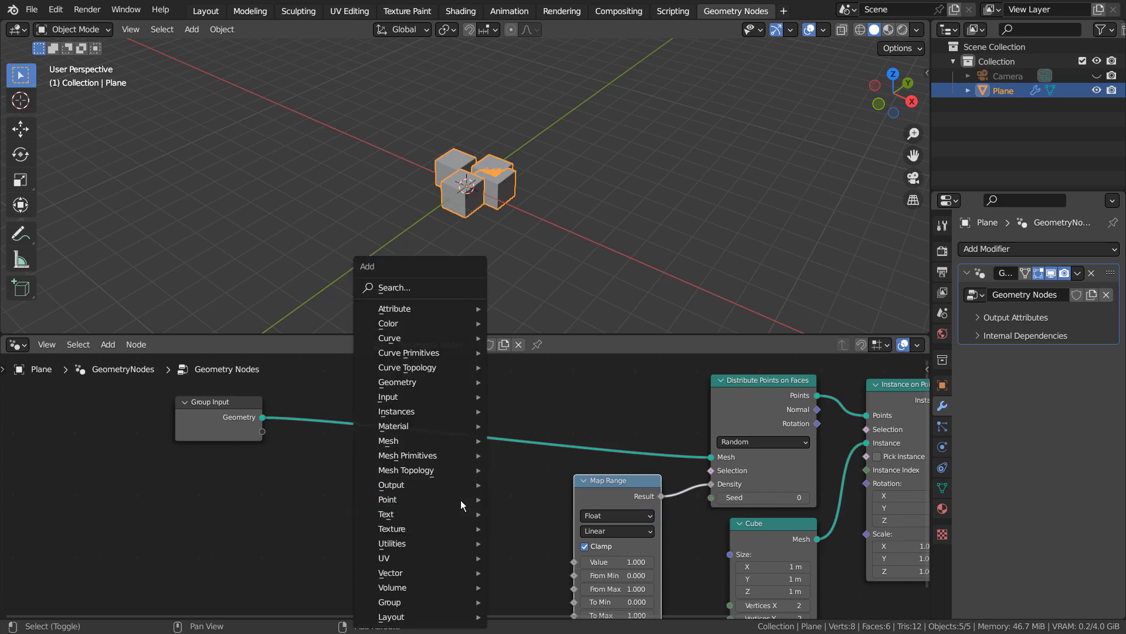
left_click(425, 288)
type("se")
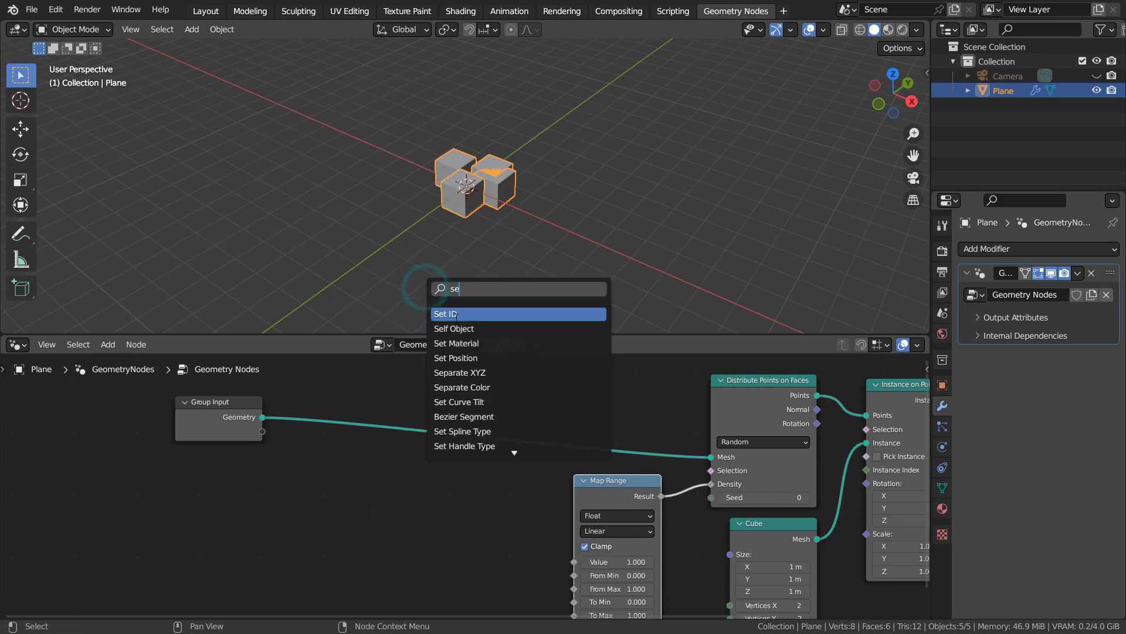
left_click(478, 372)
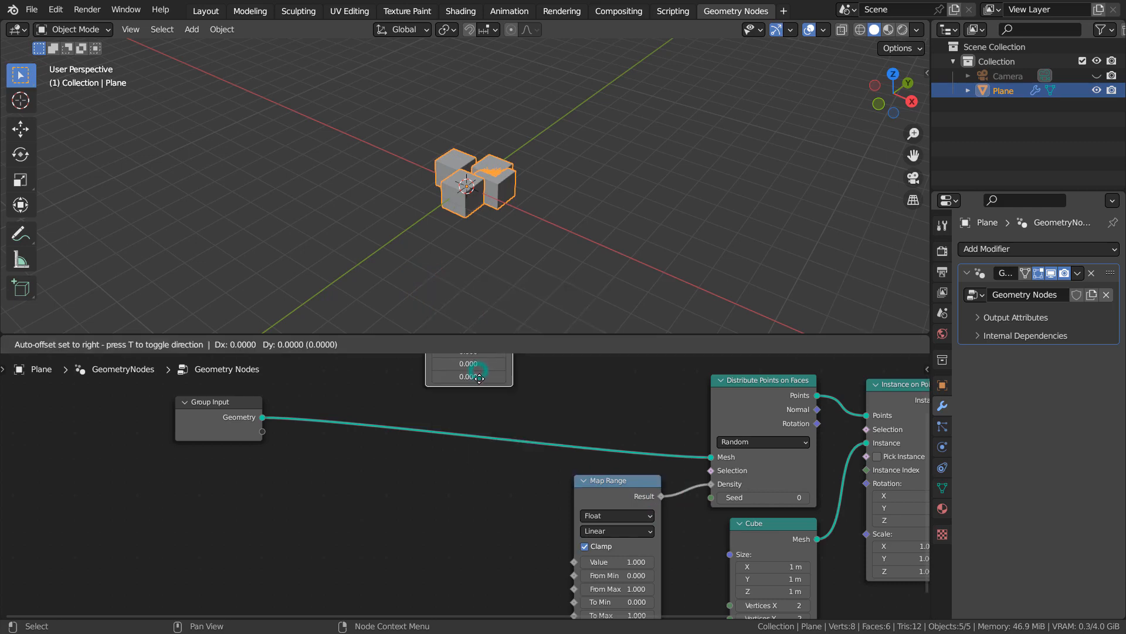
left_click(494, 580)
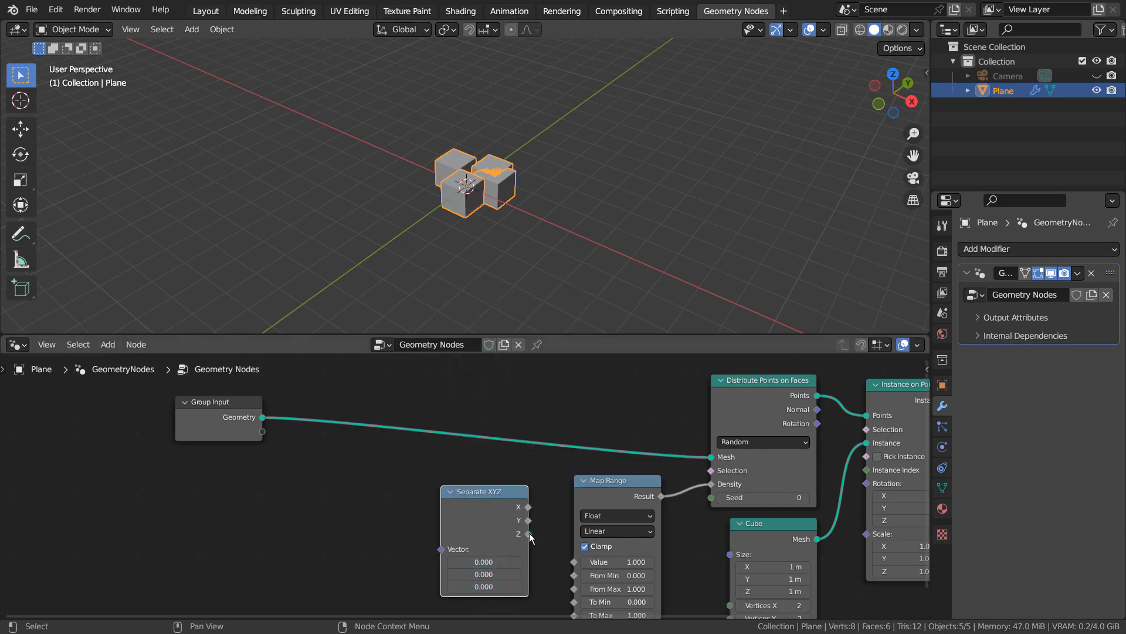
left_click_drag(532, 536, 590, 569)
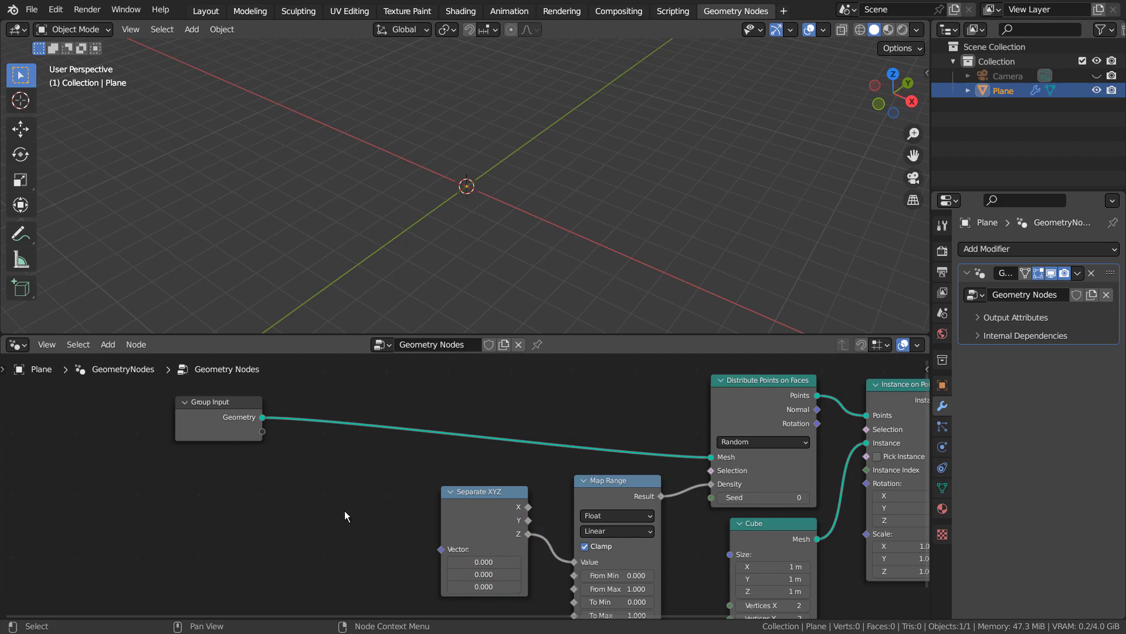
Add a Position node and connect its output to the Vector input of Separate XYZ
key("shift+a")
mouse_move(298, 500)
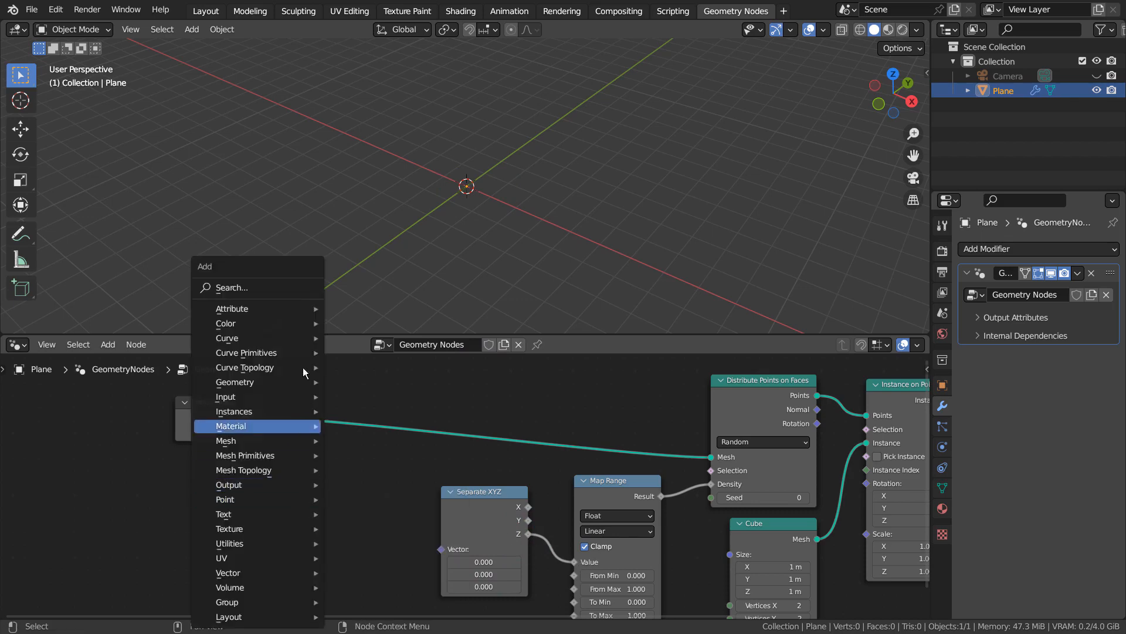
left_click(281, 286)
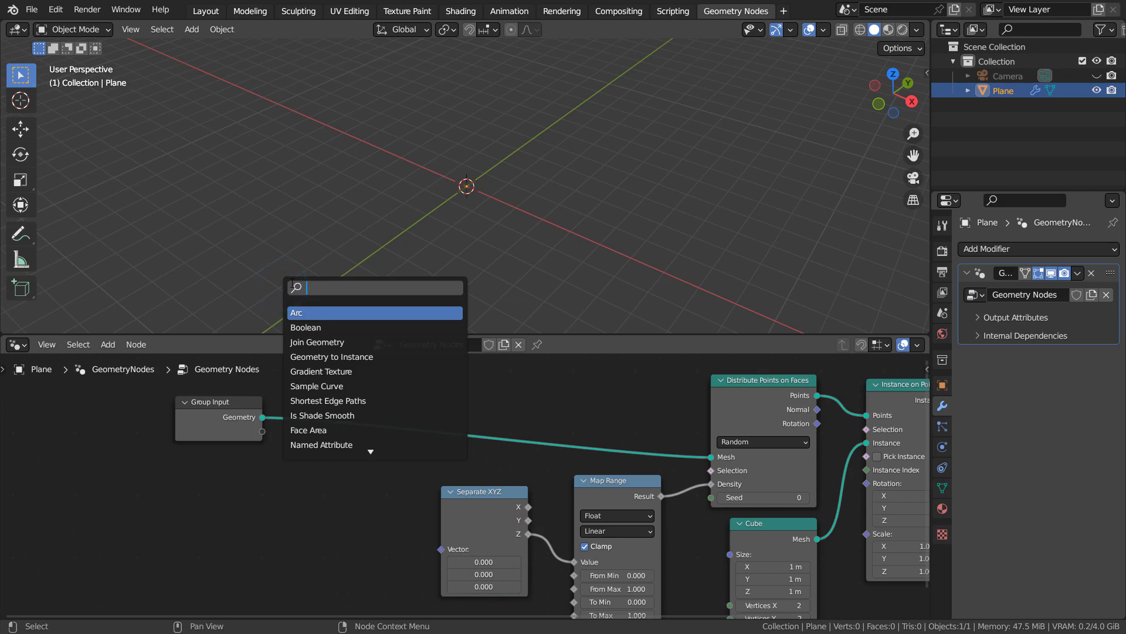
type("posi")
key("Return")
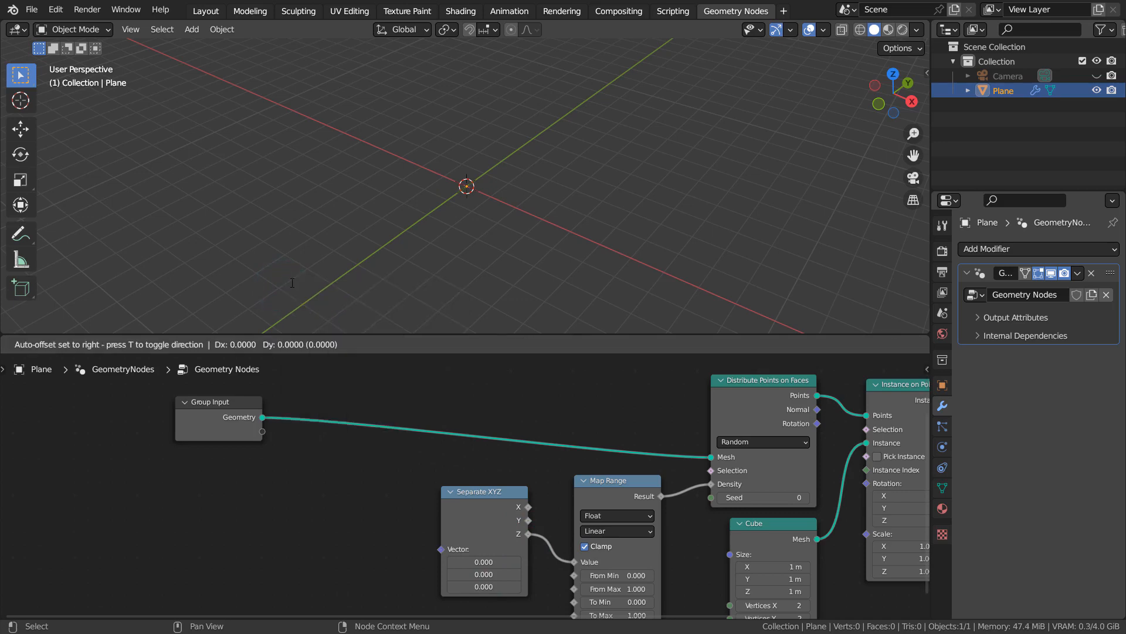
left_click(305, 532)
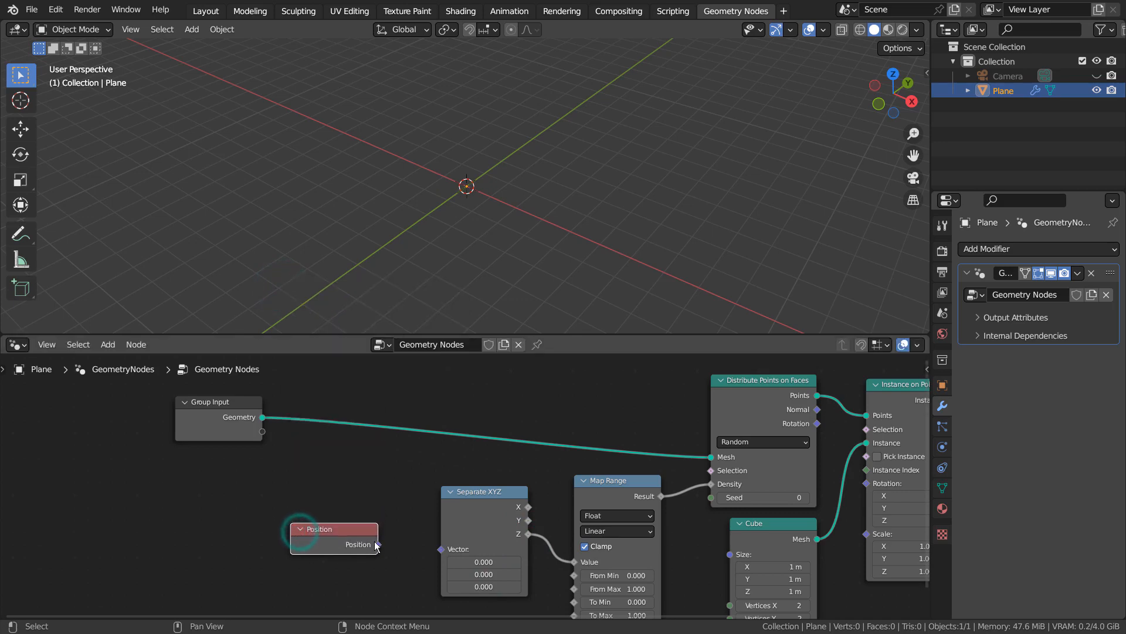
left_click_drag(376, 544, 435, 553)
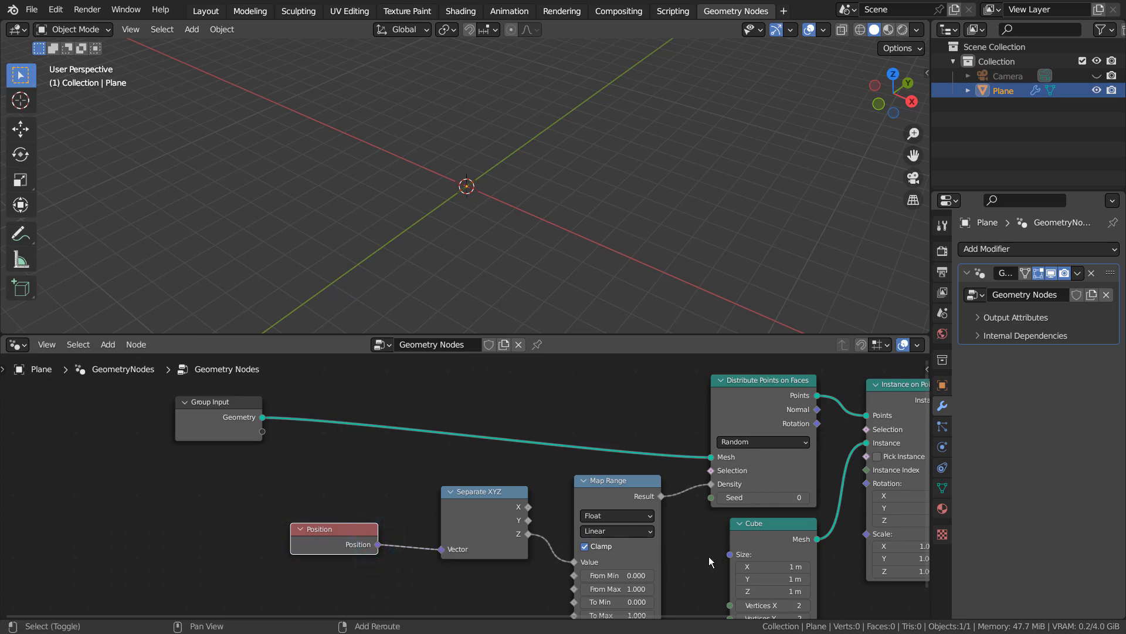
Insert a Subdivide Mesh node into the link between Group Input and Distribute Points on Faces
middle_click_drag(709, 556, 480, 544)
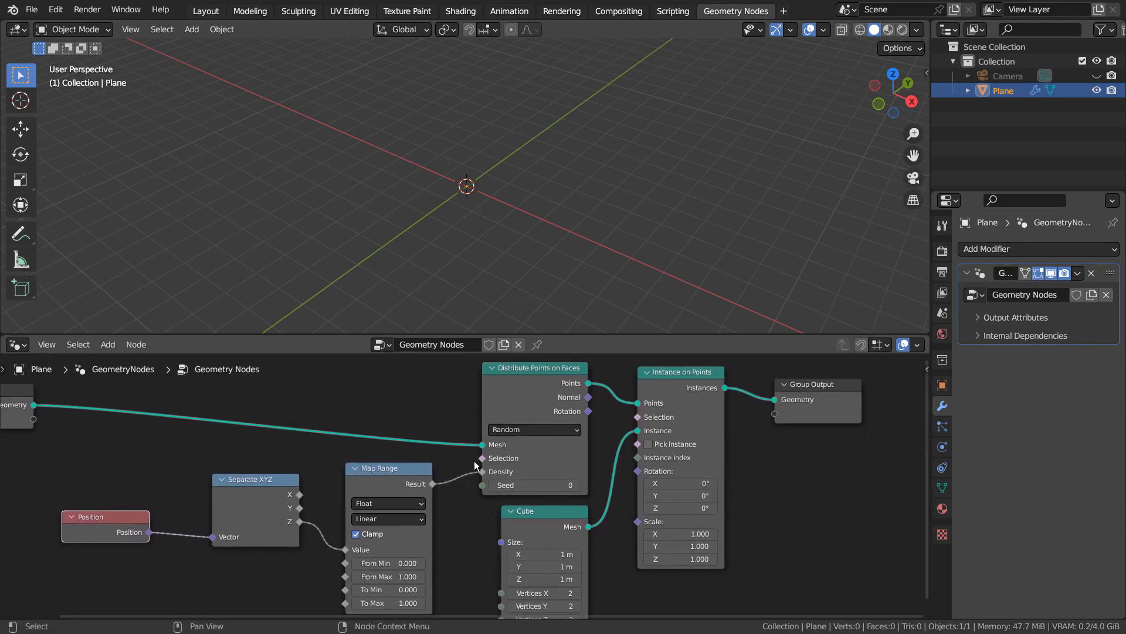
middle_click_drag(416, 412, 596, 471, "shift")
key("shift+a")
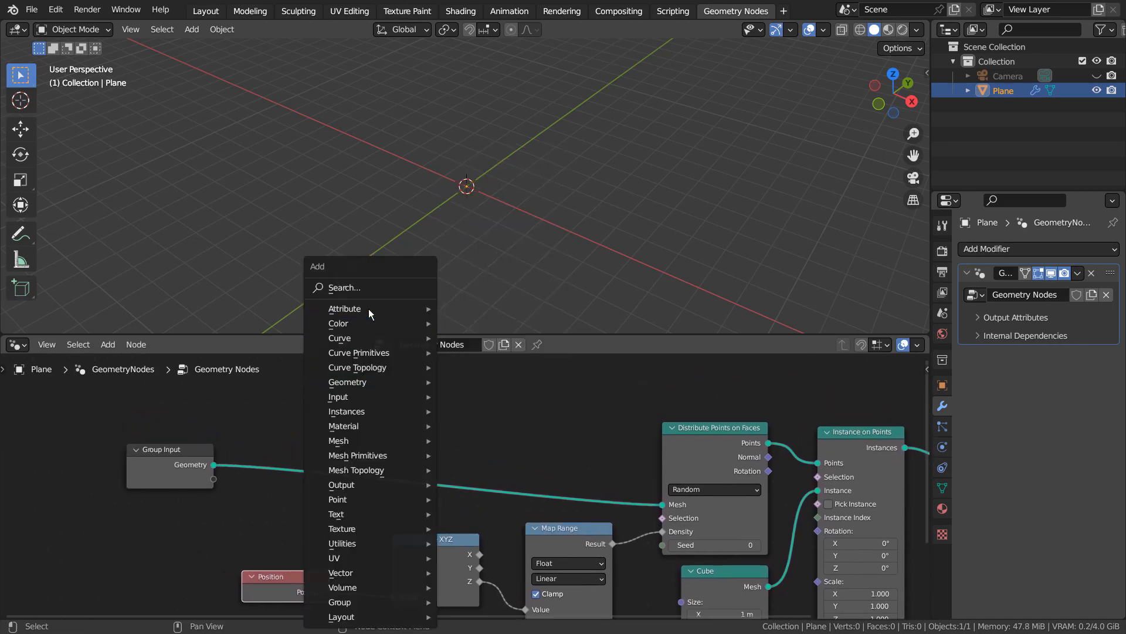
left_click(365, 291)
type("subdi")
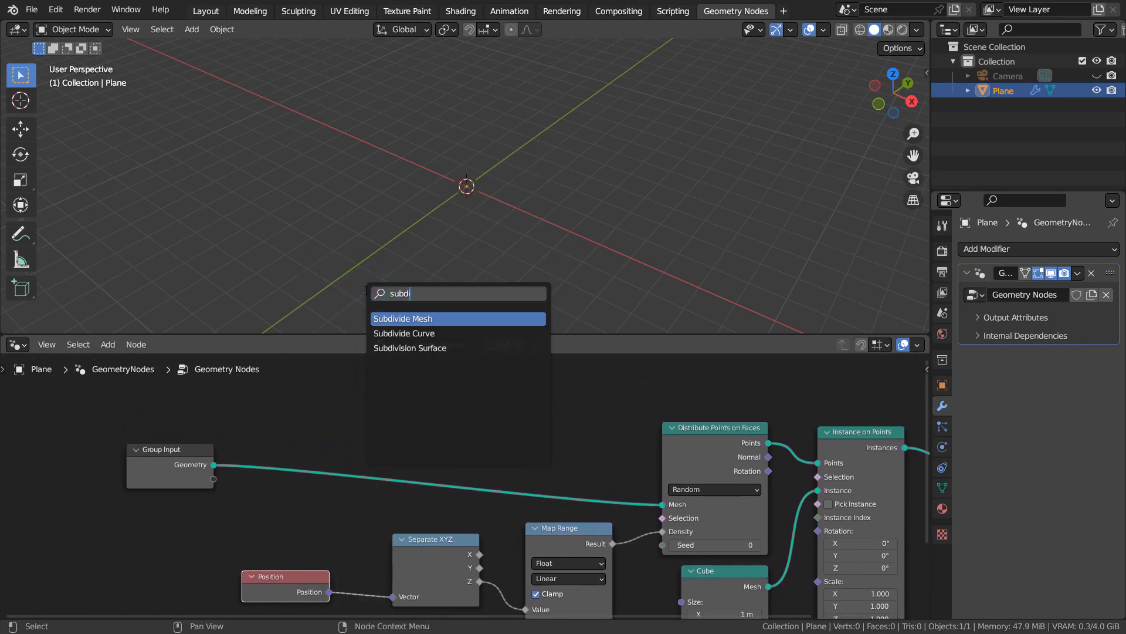
key("Return")
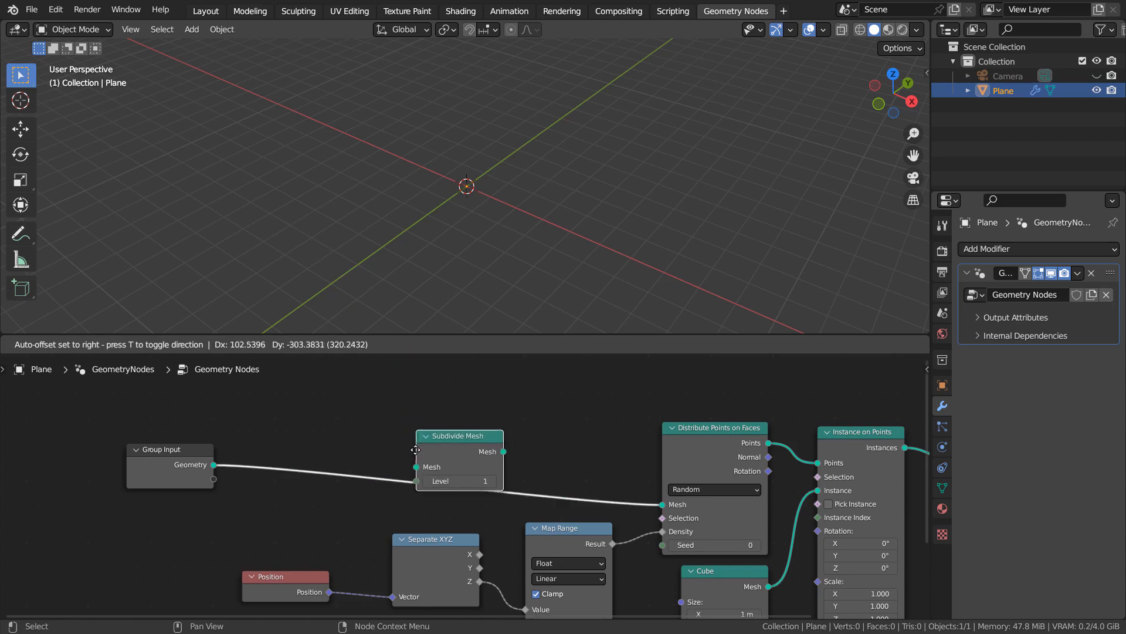
left_click(434, 448)
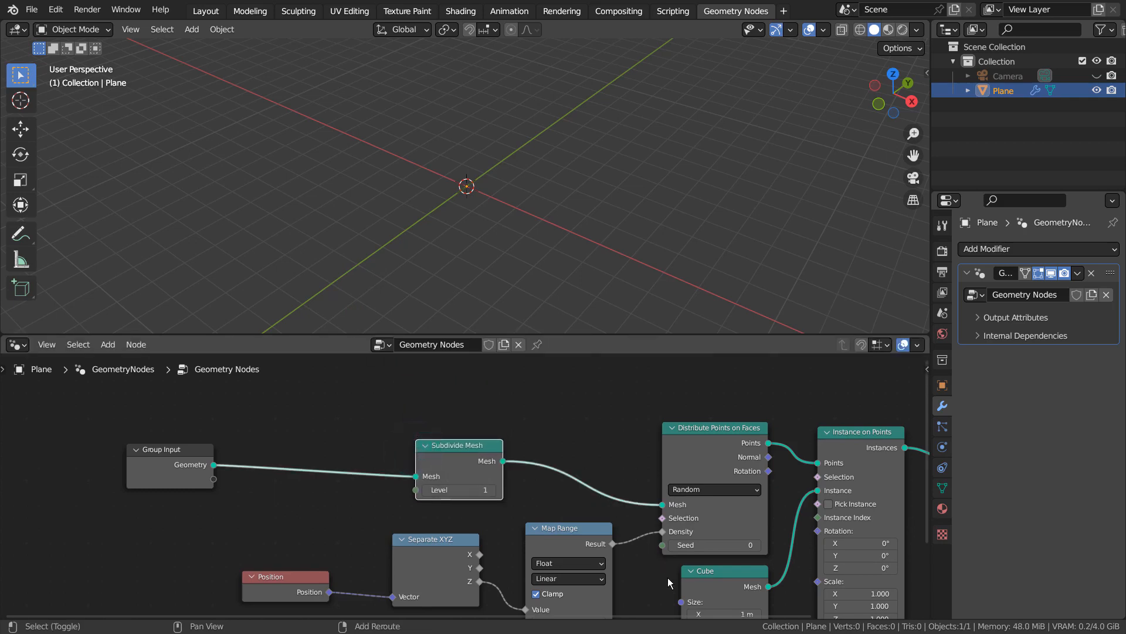
Set the Map Range node's From Min to -1 and To Max to 8.6
middle_click_drag(667, 585, 559, 500)
left_click(470, 534)
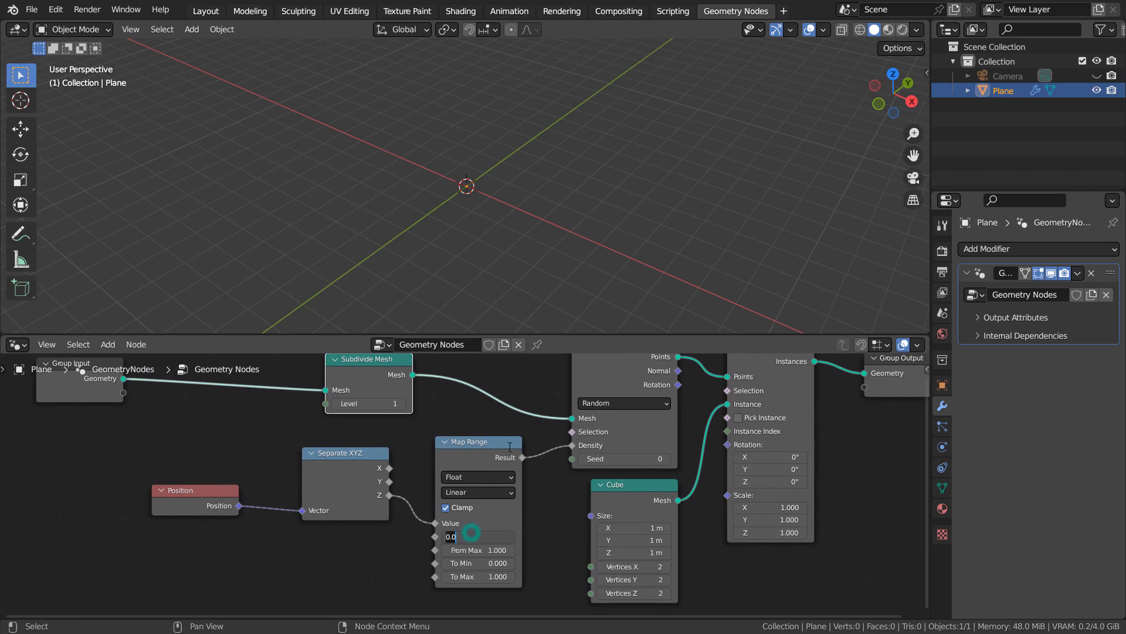
type("-1")
key("Return")
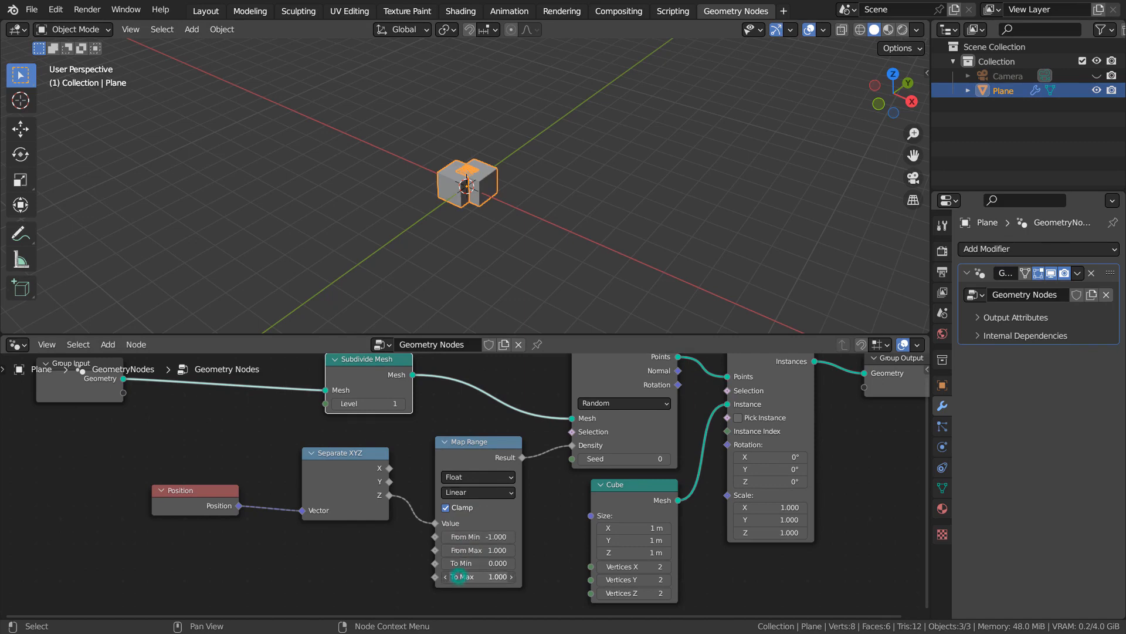
left_click_drag(459, 576, 545, 576)
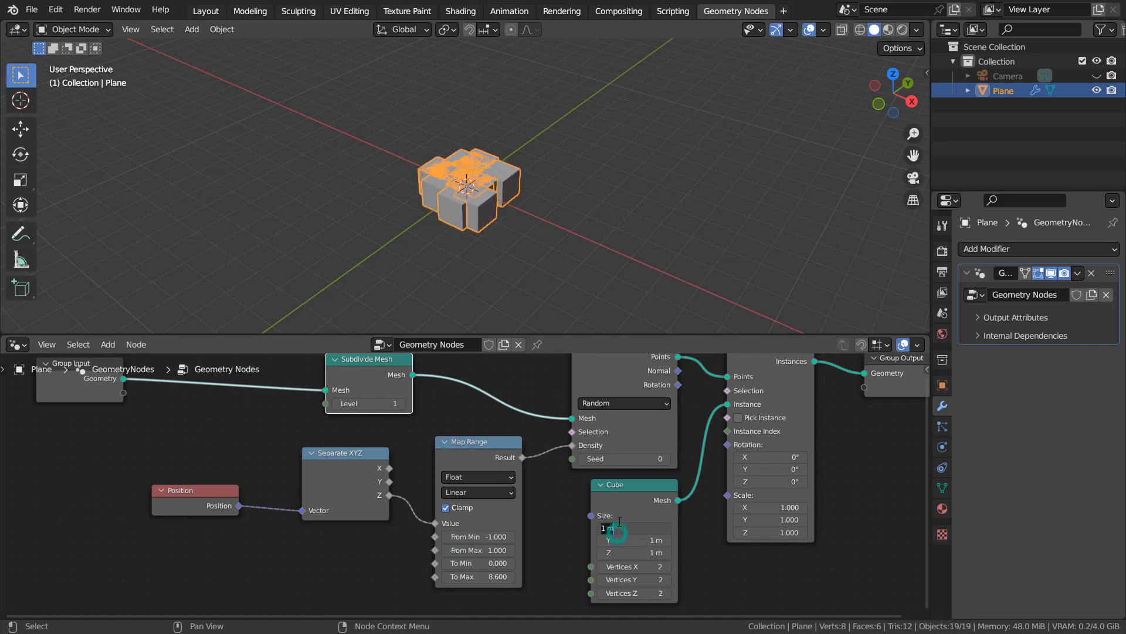
Set the Cube node's X, Y and Z size to 0.1 m each
type("0.1")
key("Tab")
type("0.1")
key("Tab")
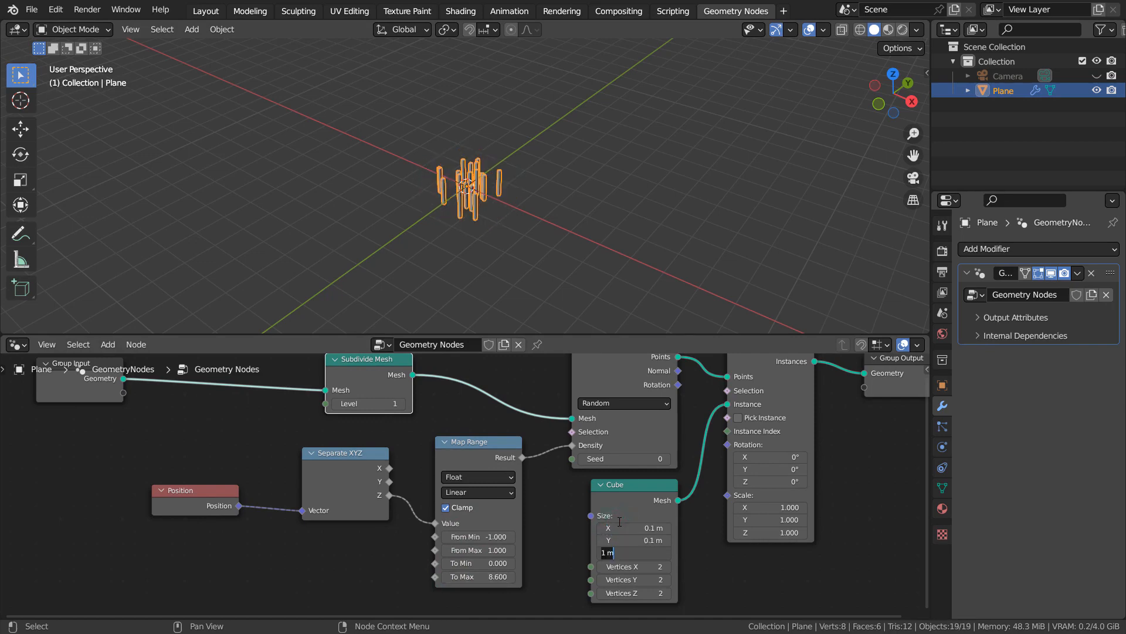
type("0.1")
key("Return")
Select the plane and rotate it 90° around the global X axis
scroll(506, 229, "up", 8)
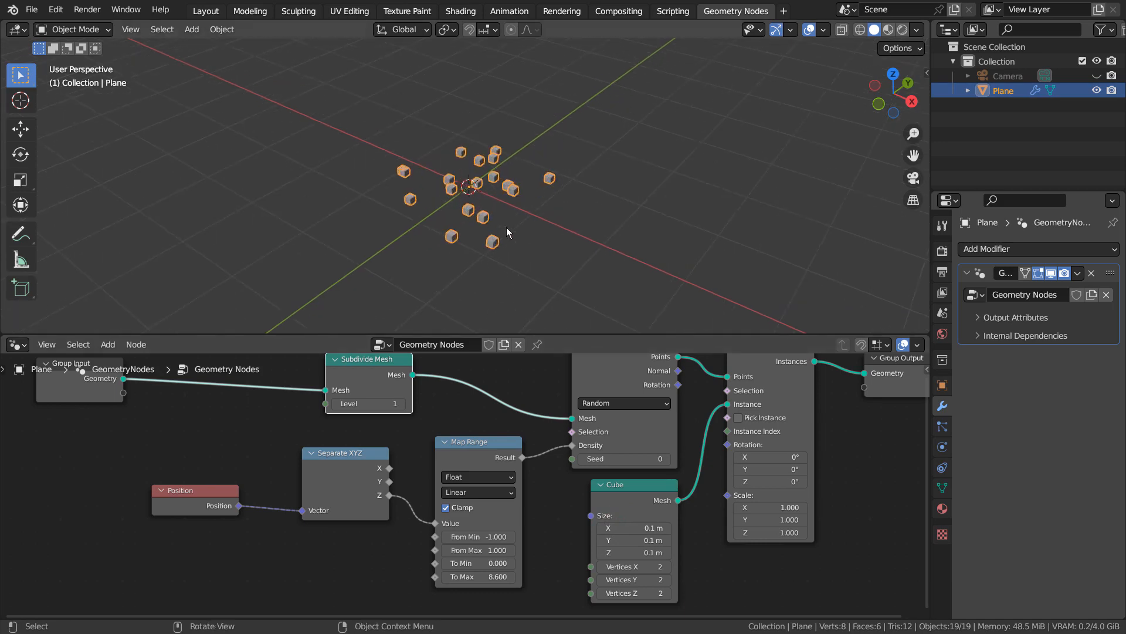
middle_click_drag(497, 220, 548, 174)
left_click(536, 187)
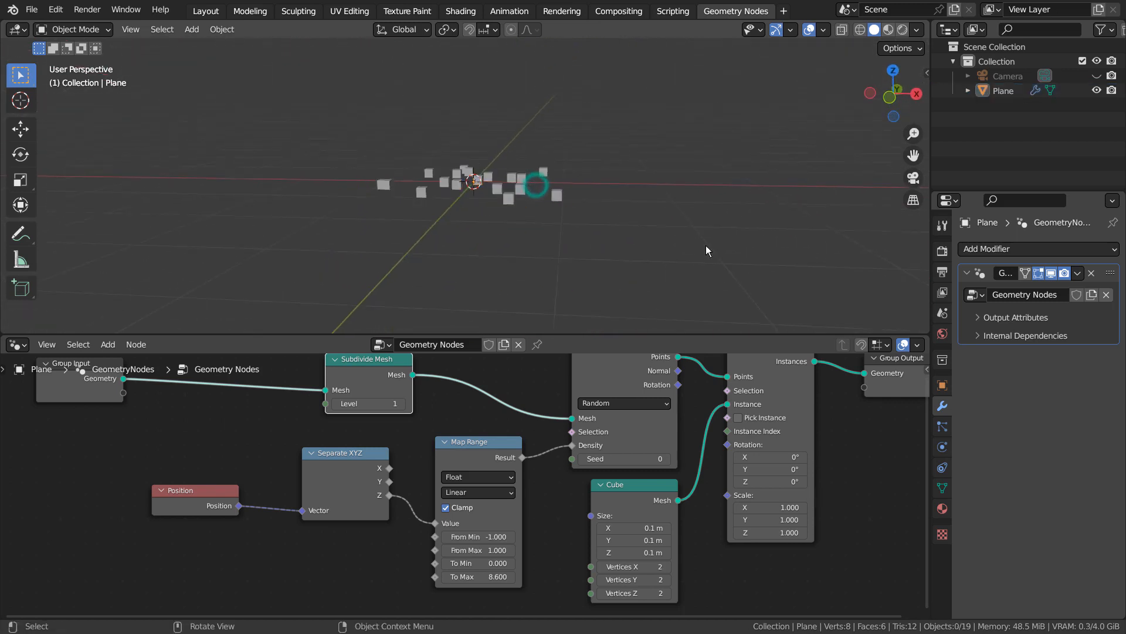
key("a")
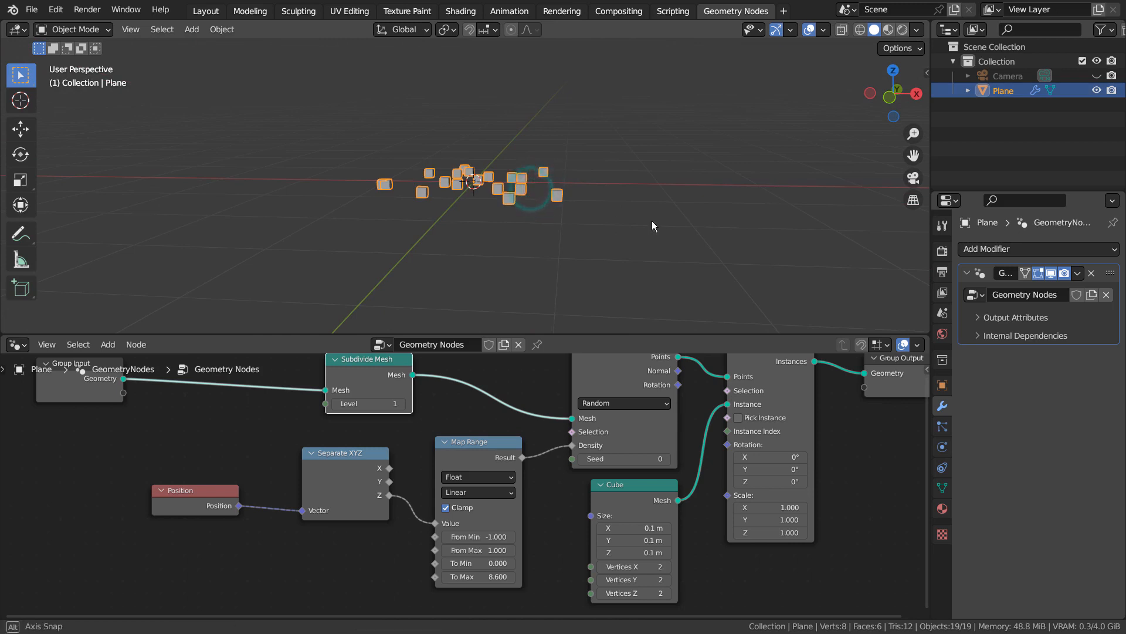
middle_click_drag(652, 220, 600, 230)
scroll(599, 230, "down", 4)
type("rx90")
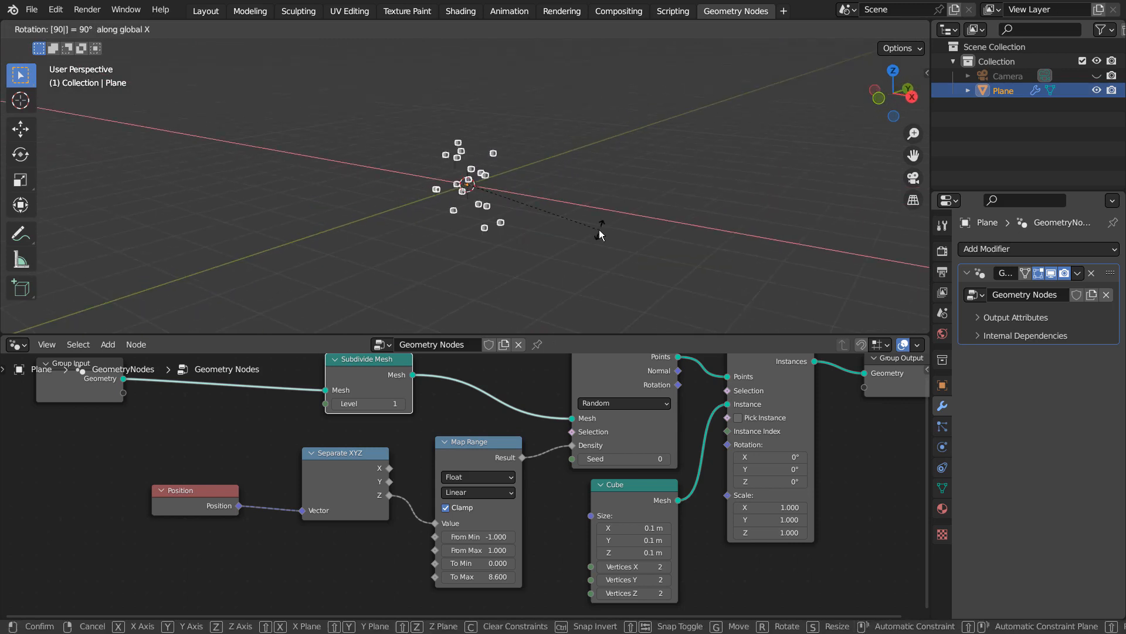
key("Return")
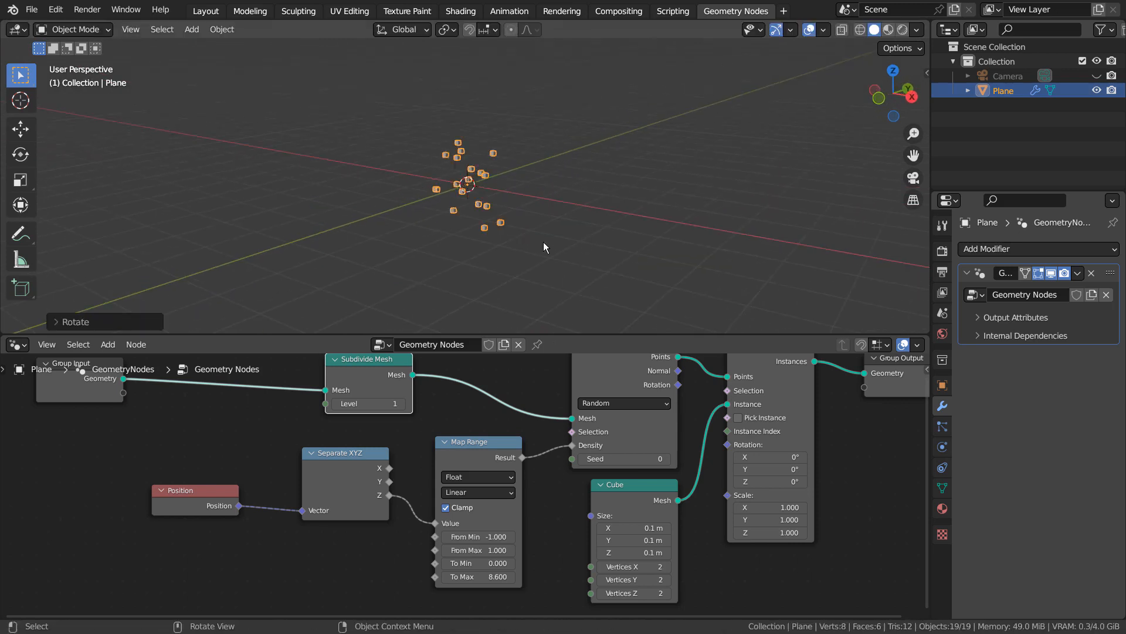
Increase the Map Range node's To Max to about 110.1
middle_click_drag(536, 240, 642, 221)
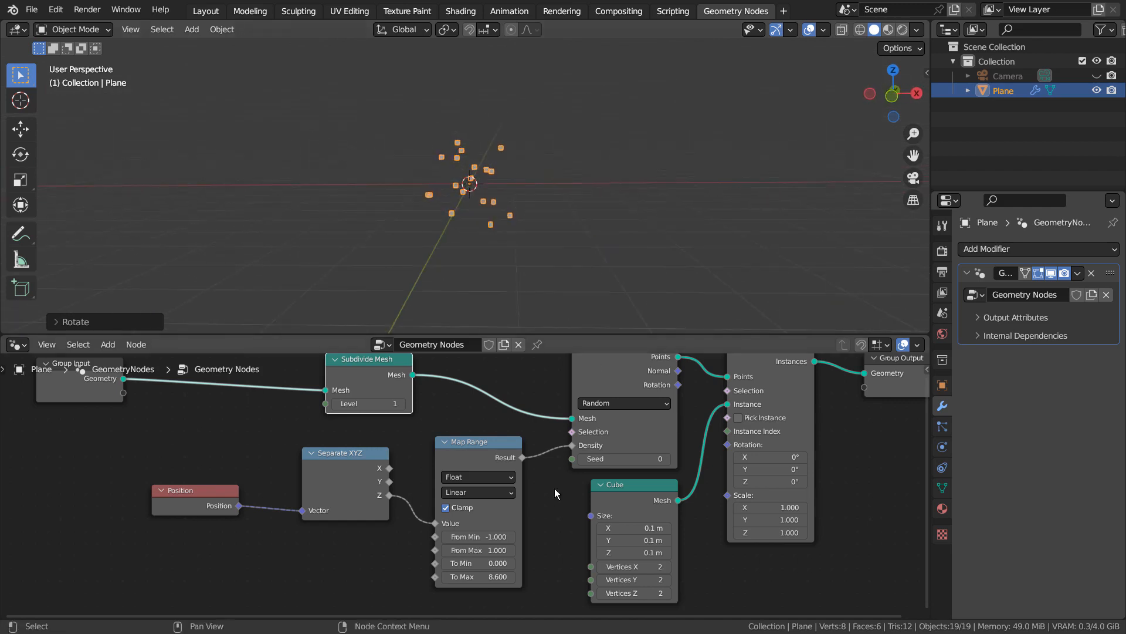
left_click_drag(484, 574, 546, 575)
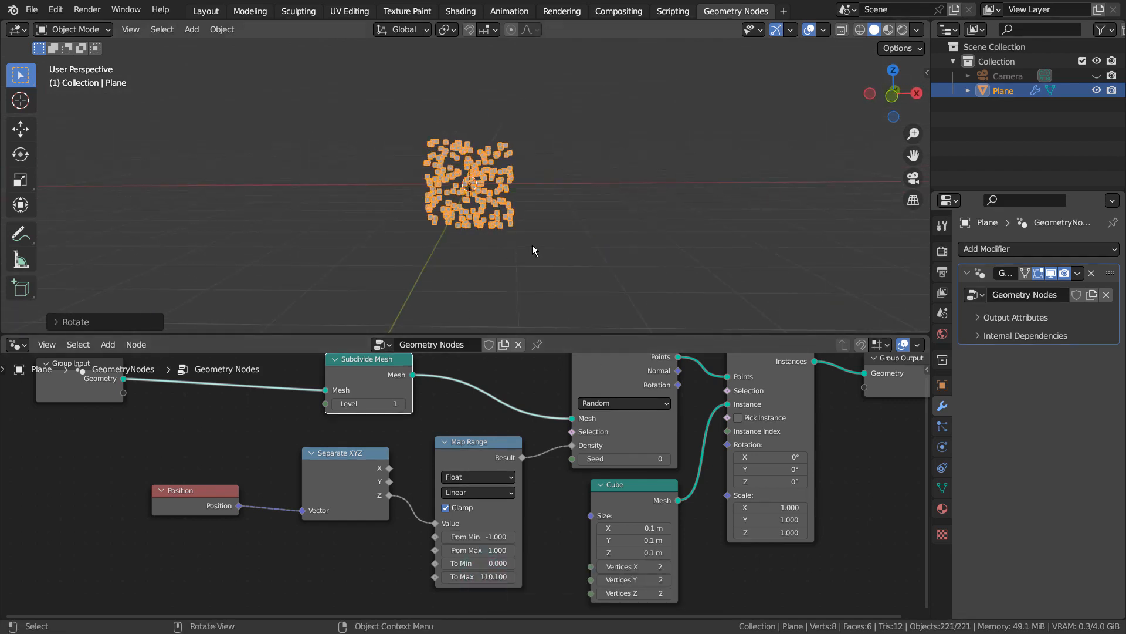
Stretch the upright plane to a tall shape along the global Z axis and widen it along X
middle_click_drag(533, 244, 485, 242)
scroll(484, 241, "down", 2)
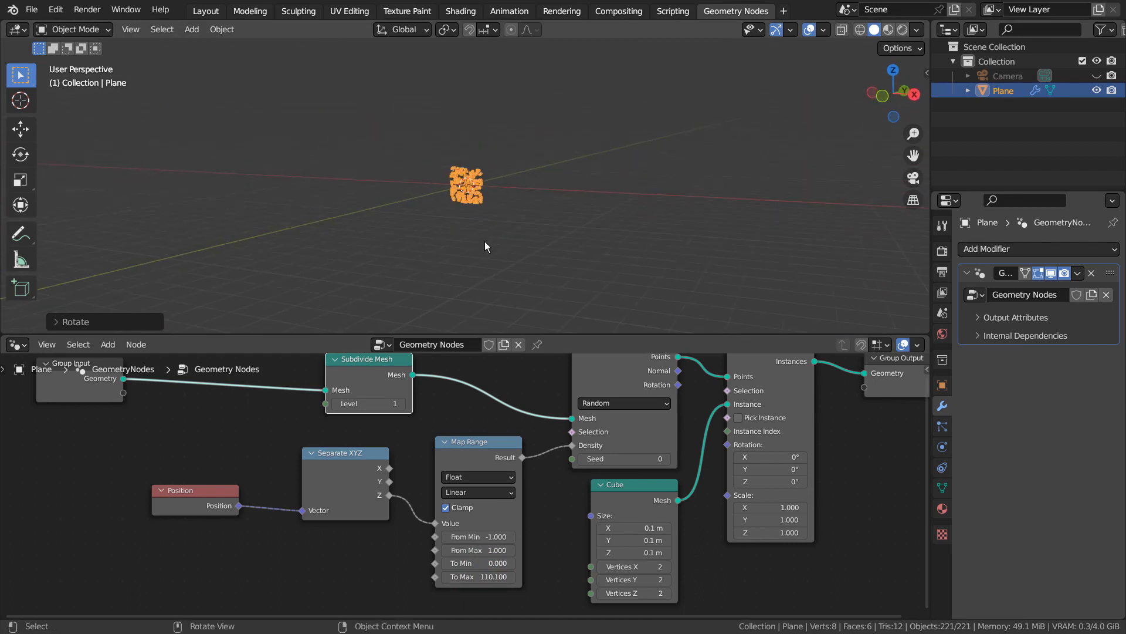
key("s")
key("z")
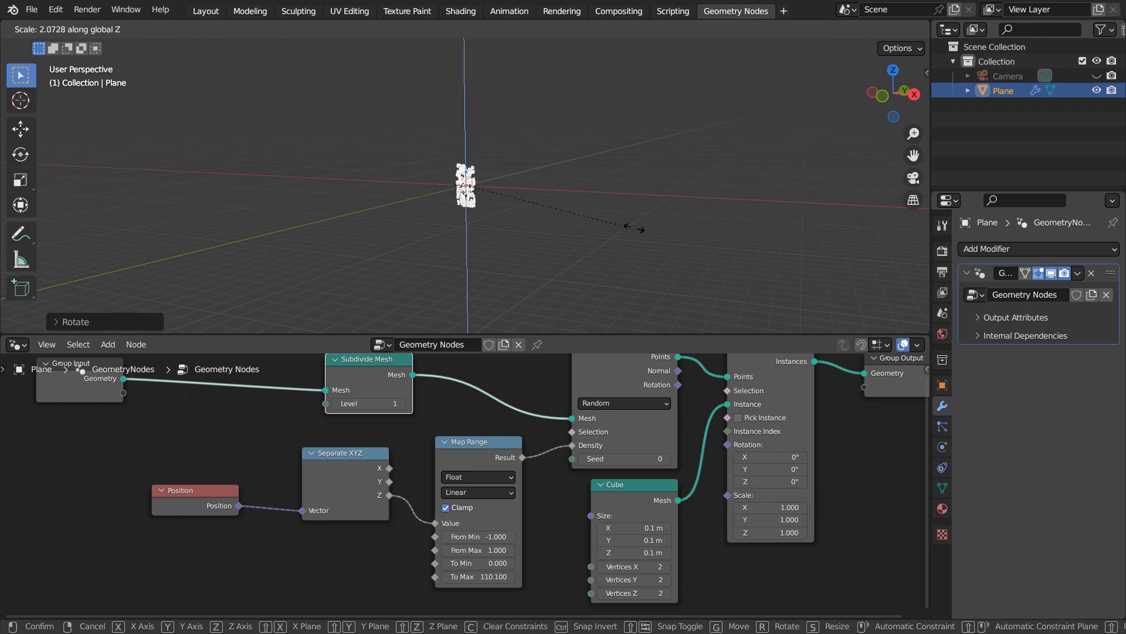
left_click(39, 250)
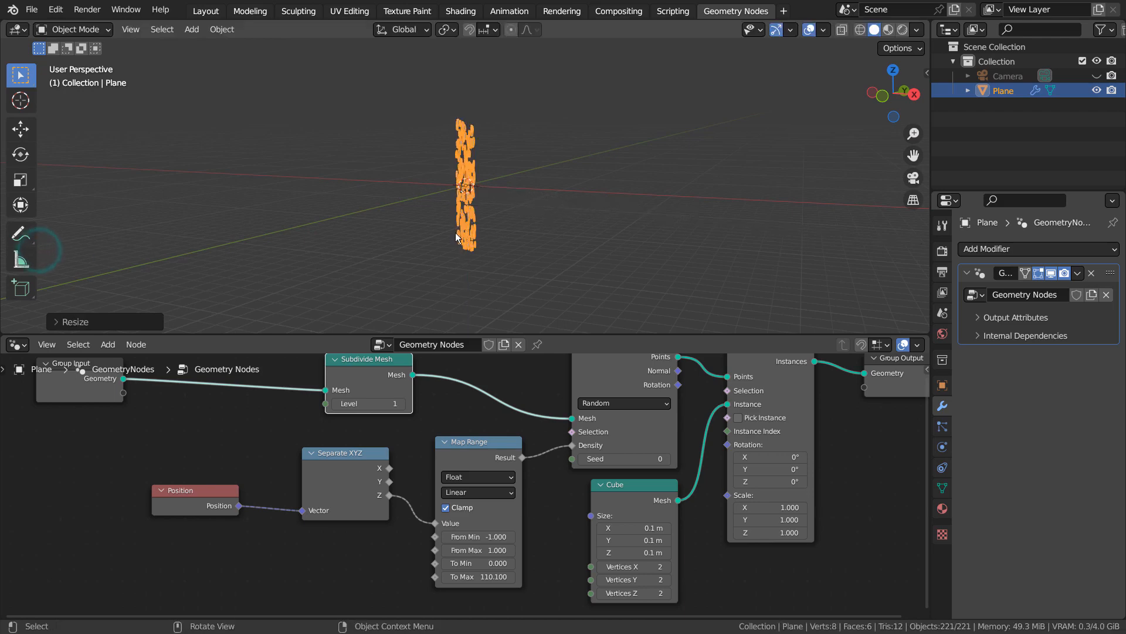
key("s")
key("x")
left_click(592, 228)
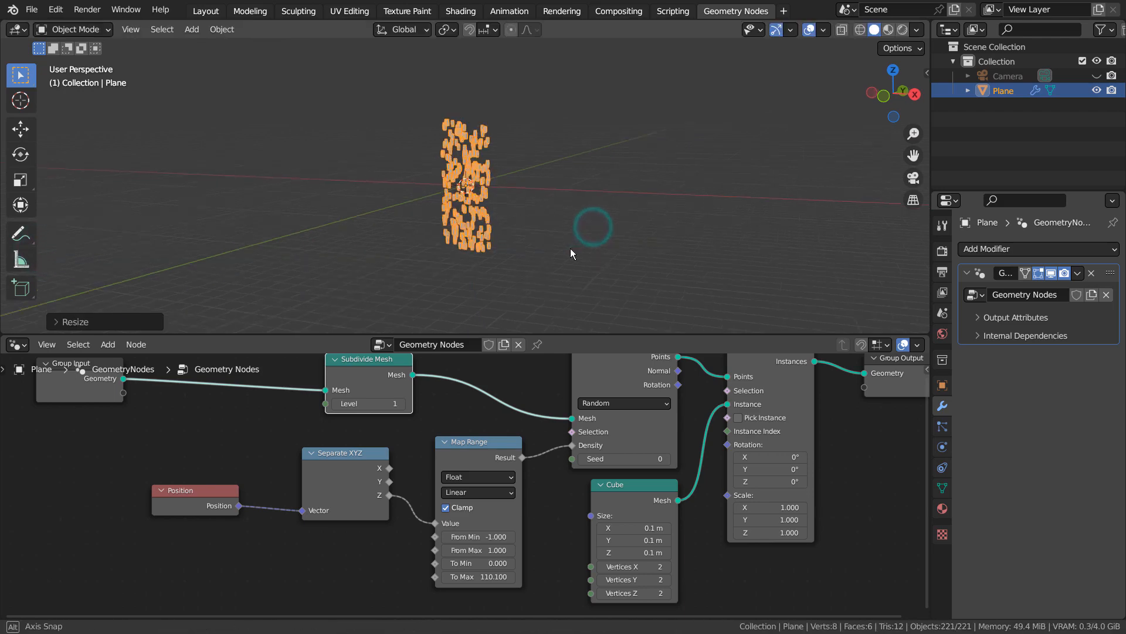
Apply all transforms to the scaled plane
middle_click_drag(570, 248, 577, 170)
key("ctrl+a")
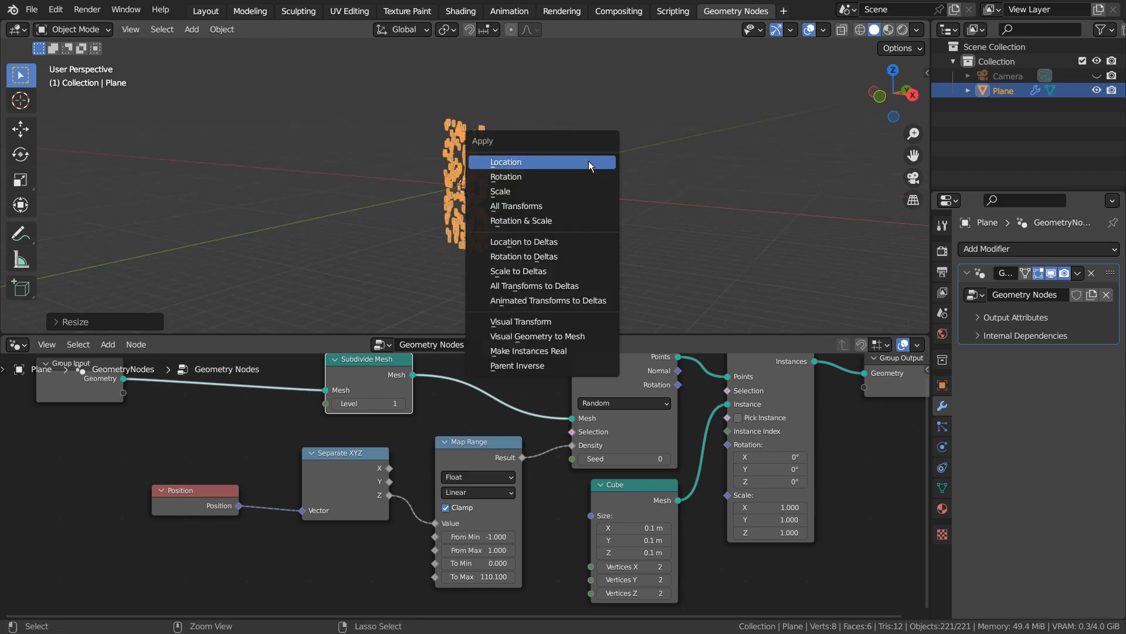
left_click(578, 203)
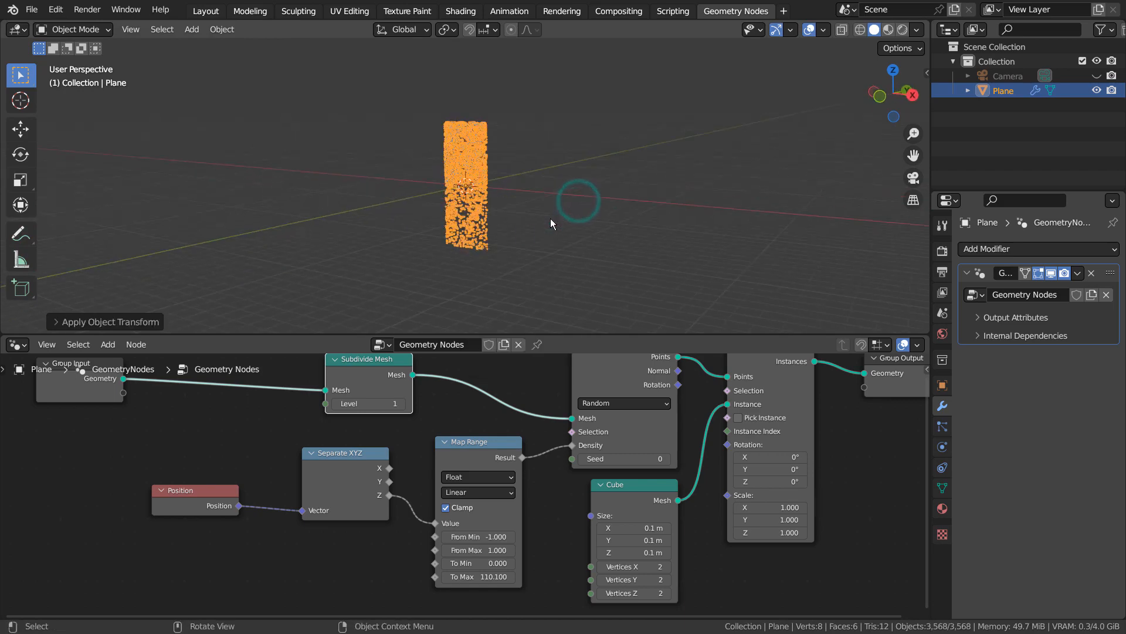
Examine how the density of the scattered cubes varies between the top and bottom of the plane
scroll(551, 223, "up", 6)
middle_click_drag(511, 235, 535, 227)
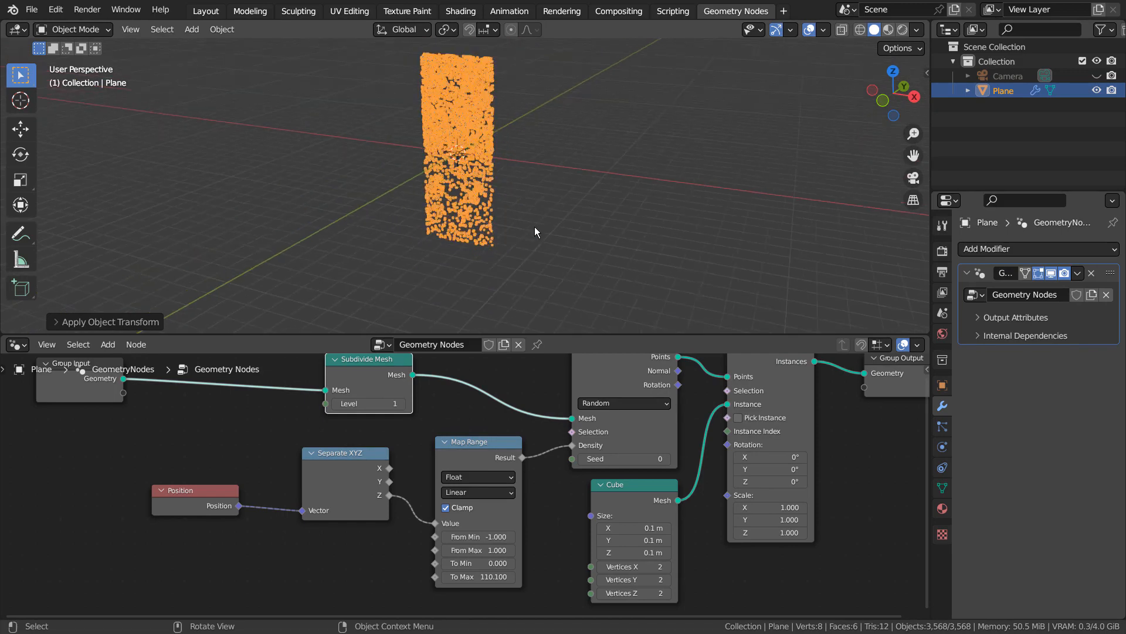
scroll(529, 212, "up", 6)
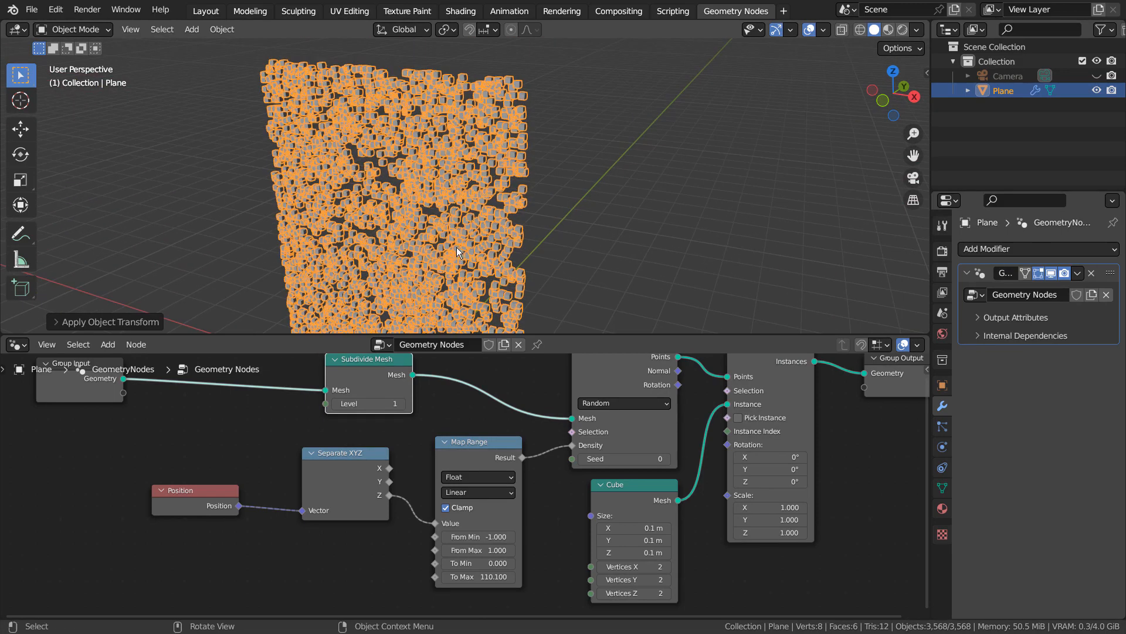
scroll(456, 247, "up", 3)
scroll(461, 230, "down", 6)
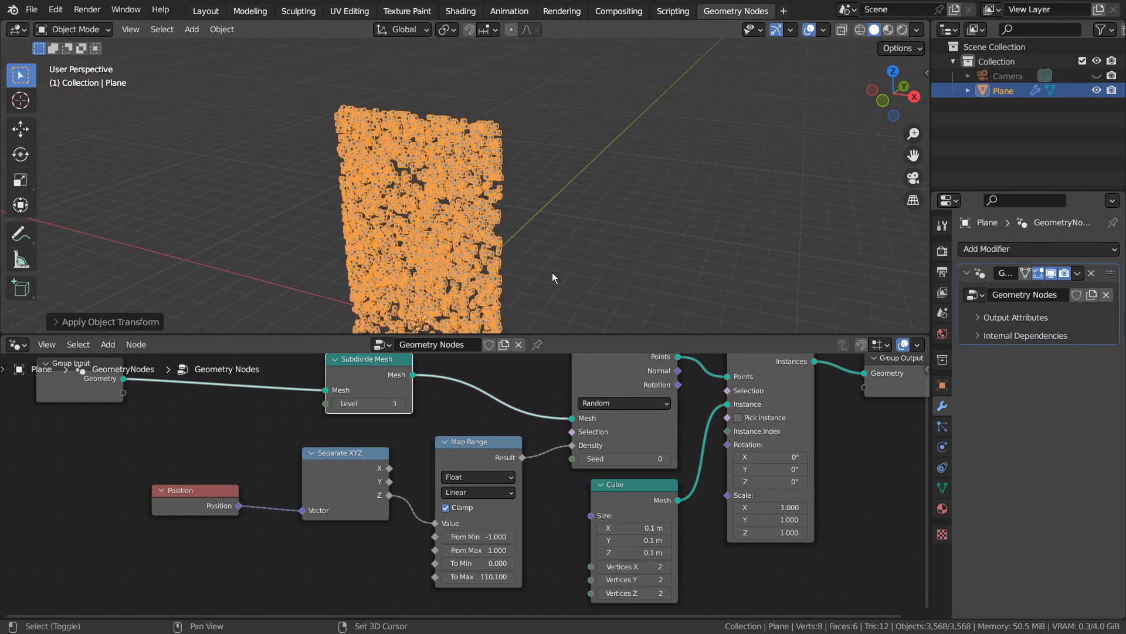
middle_click_drag(551, 272, 554, 125, "shift")
middle_click_drag(554, 187, 553, 100)
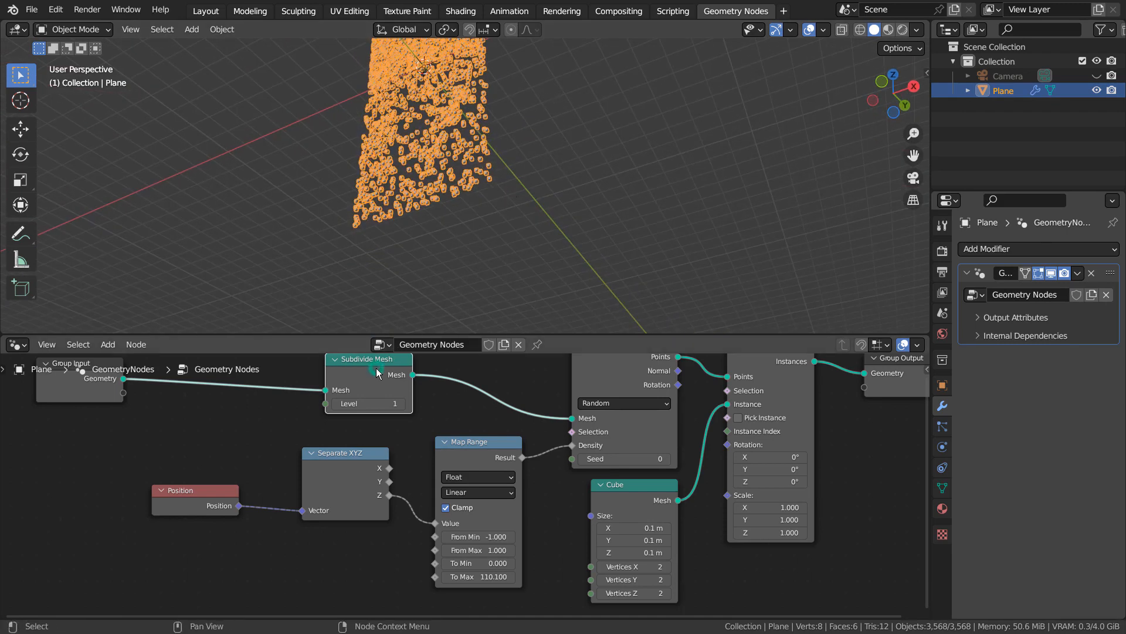
Mute and unmute the Subdivide Mesh node repeatedly to compare the cube distribution with and without it
key("m")
key("m")
key("m")
key("m")
scroll(483, 150, "down", 3)
key("m")
key("m")
key("m")
key("m")
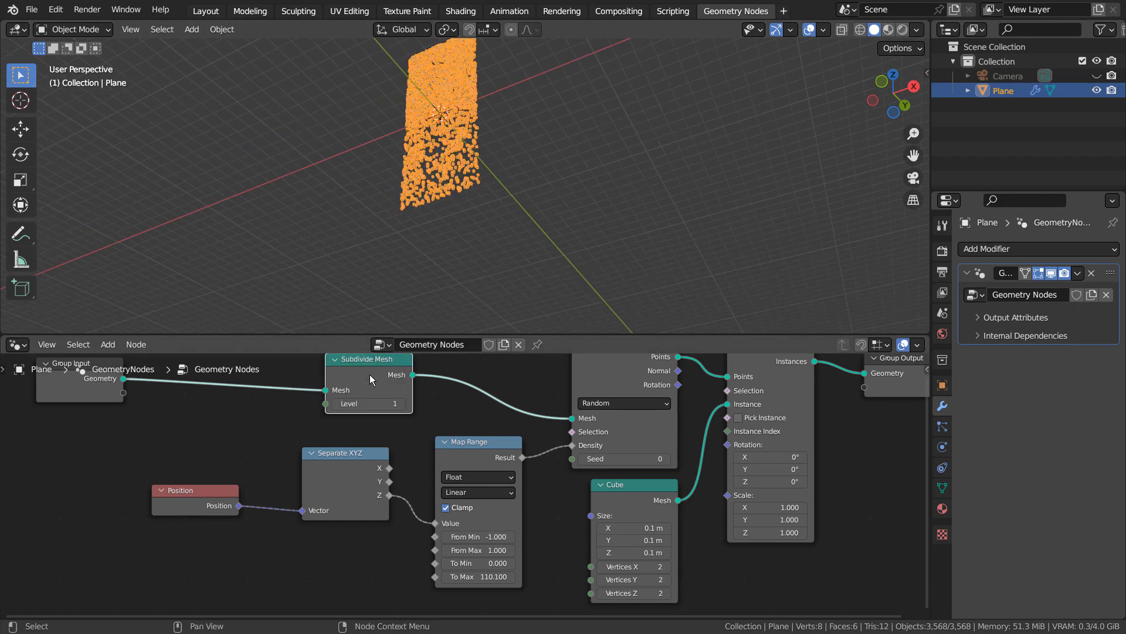
Raise the Subdivide Mesh node's Level to 3
left_click(403, 405)
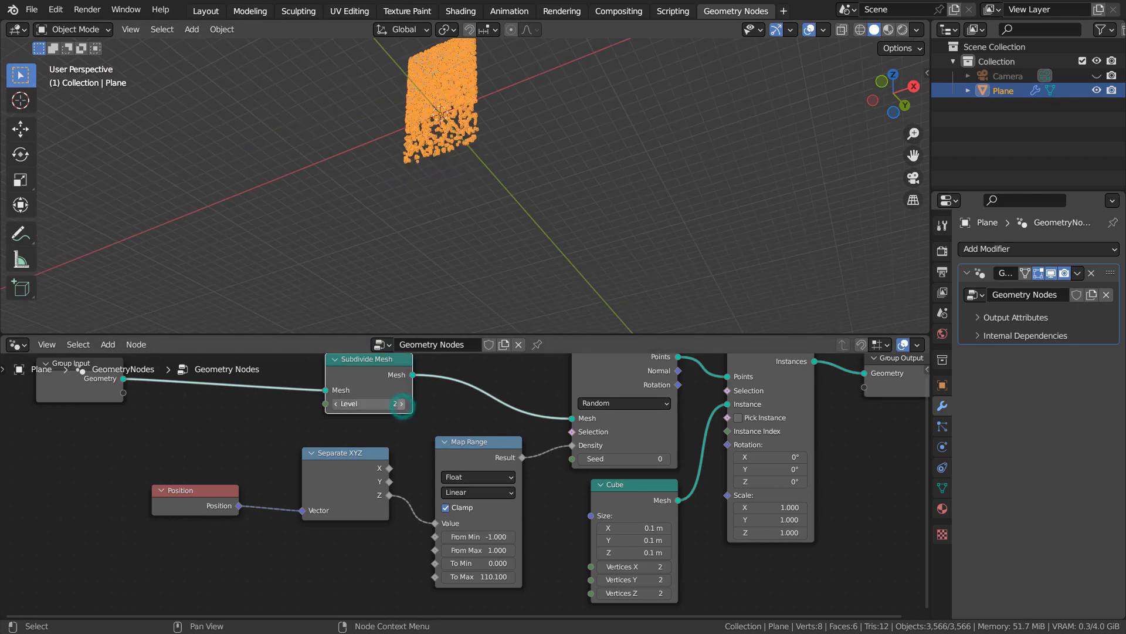
left_click(403, 405)
Move the plane upward along the global Z axis
middle_click_drag(470, 90, 498, 227)
key("g")
key("z")
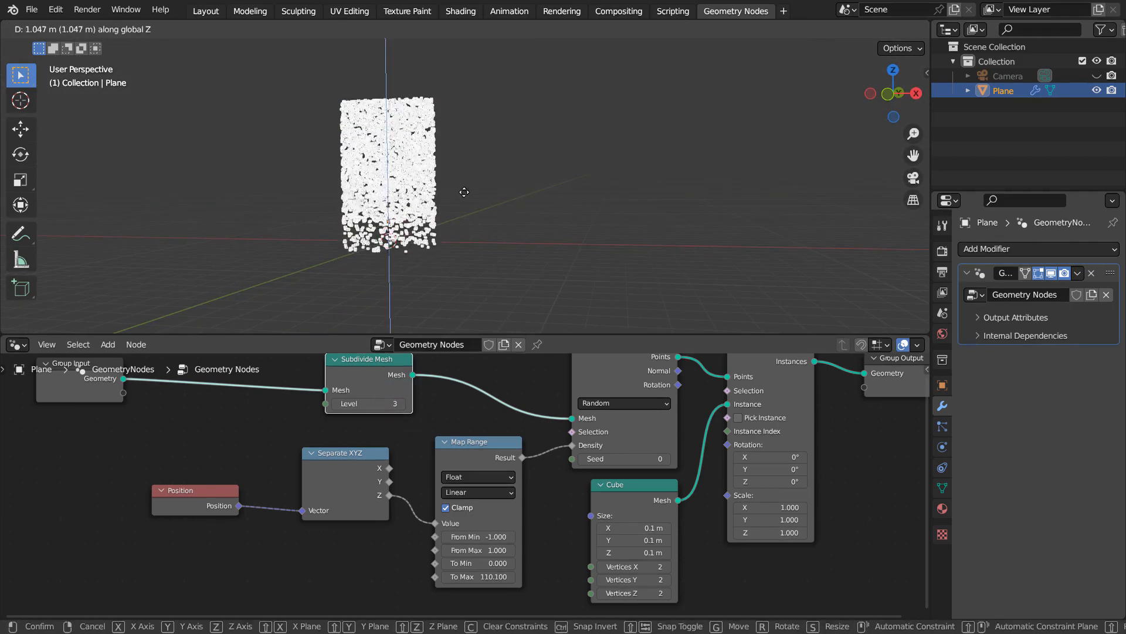
left_click(459, 120)
Try applying the raised plane's object transforms, and undo the application
key("ctrl+a")
left_click(627, 143)
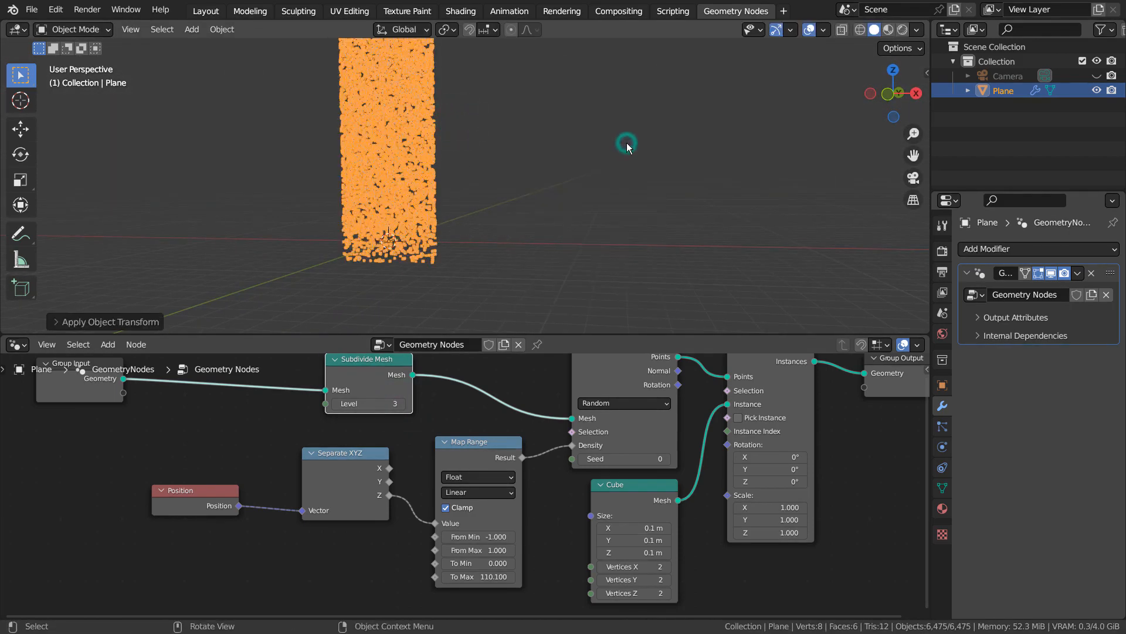
key("ctrl+z")
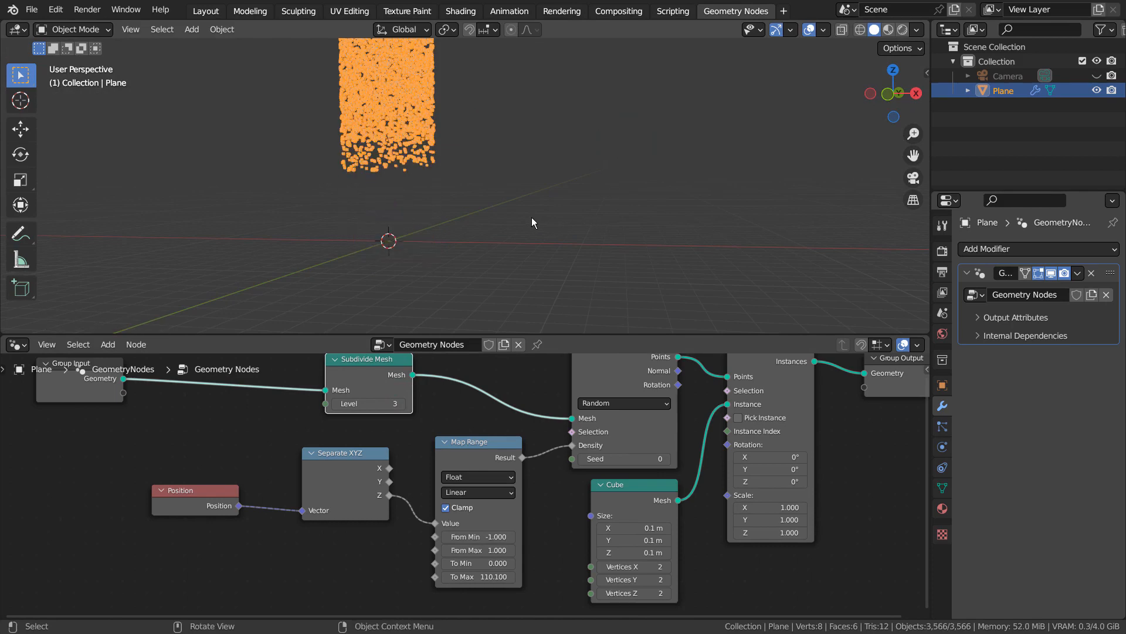
Reposition the plane along the global Z axis, lowering it to the grid origin and raising it slightly above
key("g")
key("z")
left_click(532, 255)
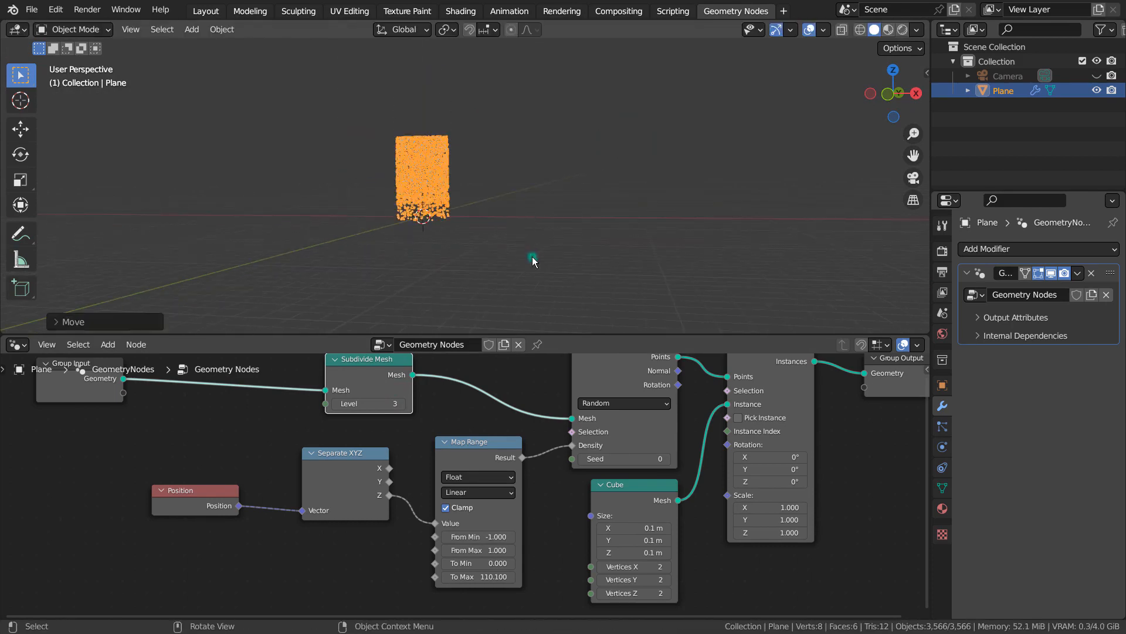
key("g")
key("z")
left_click(539, 224)
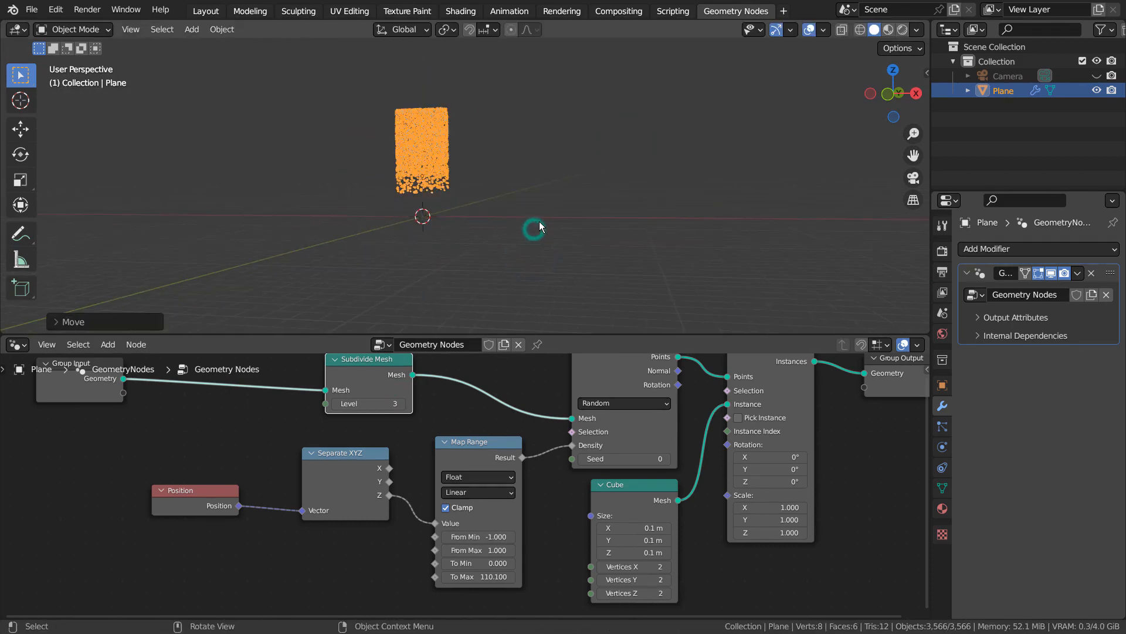
Try applying the plane's object transforms and inspect the sparse cubes along its lower edge
key("ctrl+a")
left_click(540, 223)
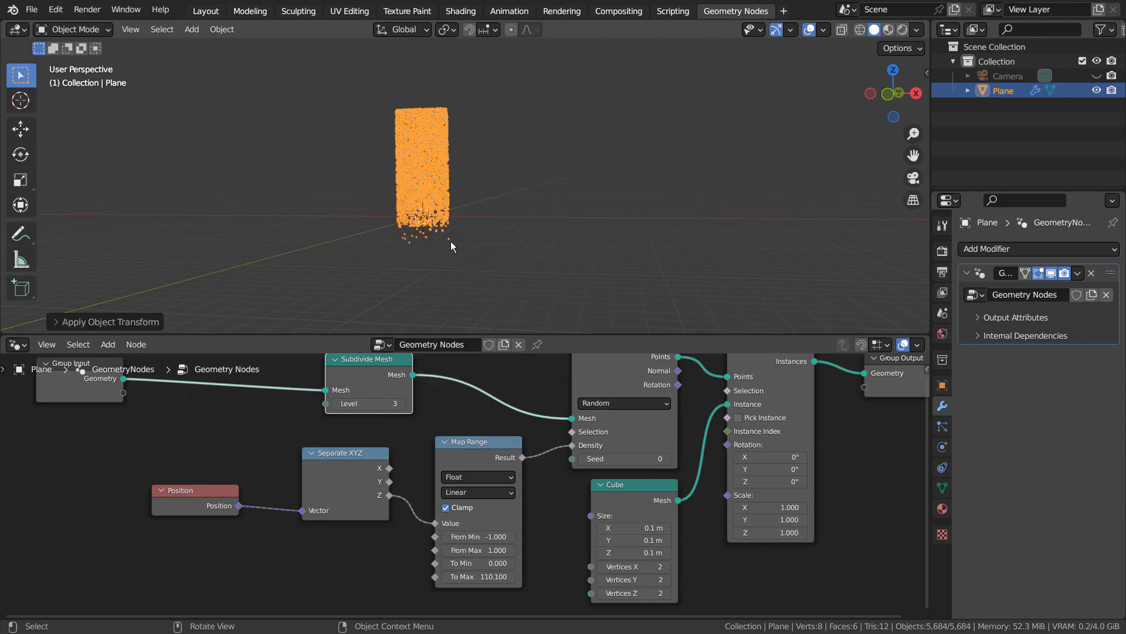
middle_click_drag(469, 249, 505, 192, "shift")
scroll(504, 192, "up", 7)
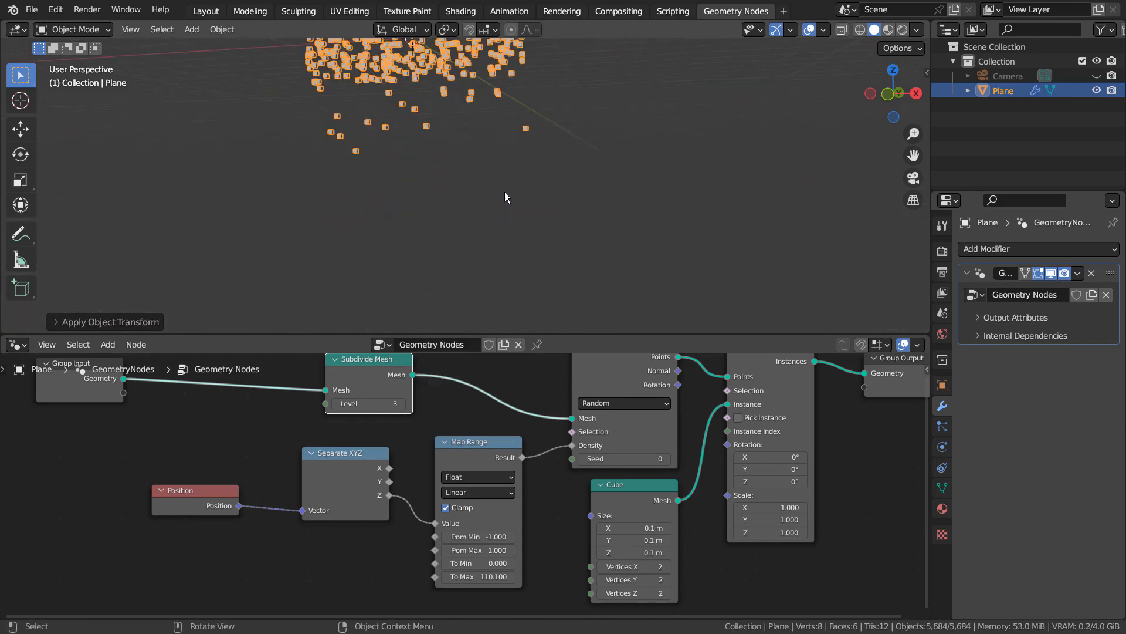
scroll(562, 191, "down", 6)
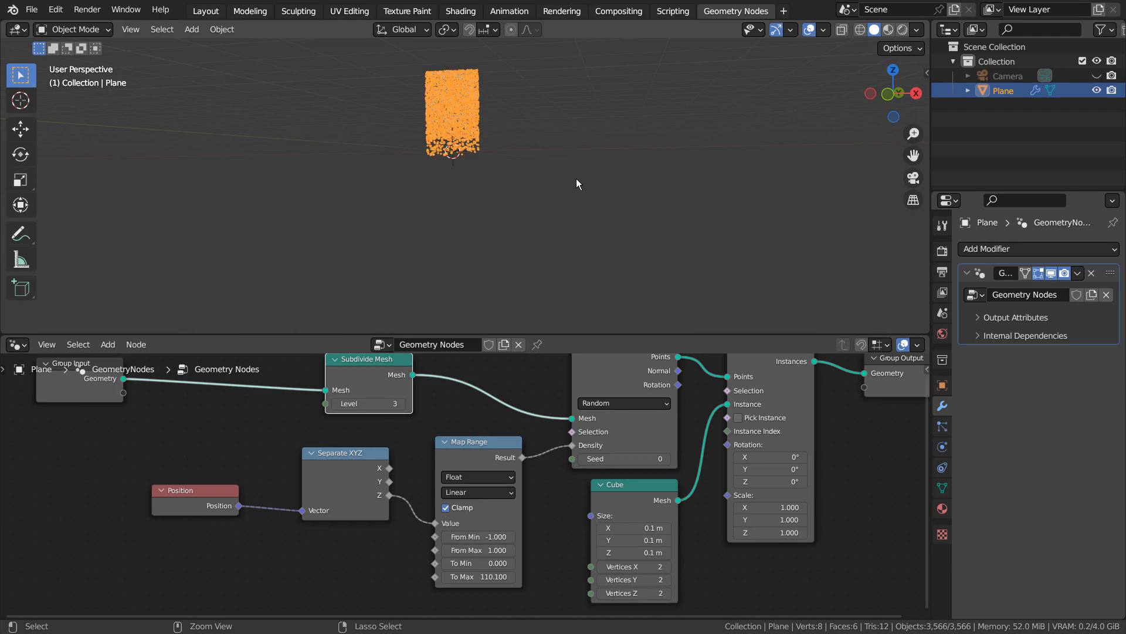
Lower the Subdivide Mesh node's Level to 1 and inspect the cube density across the plane
middle_click_drag(576, 179, 522, 311)
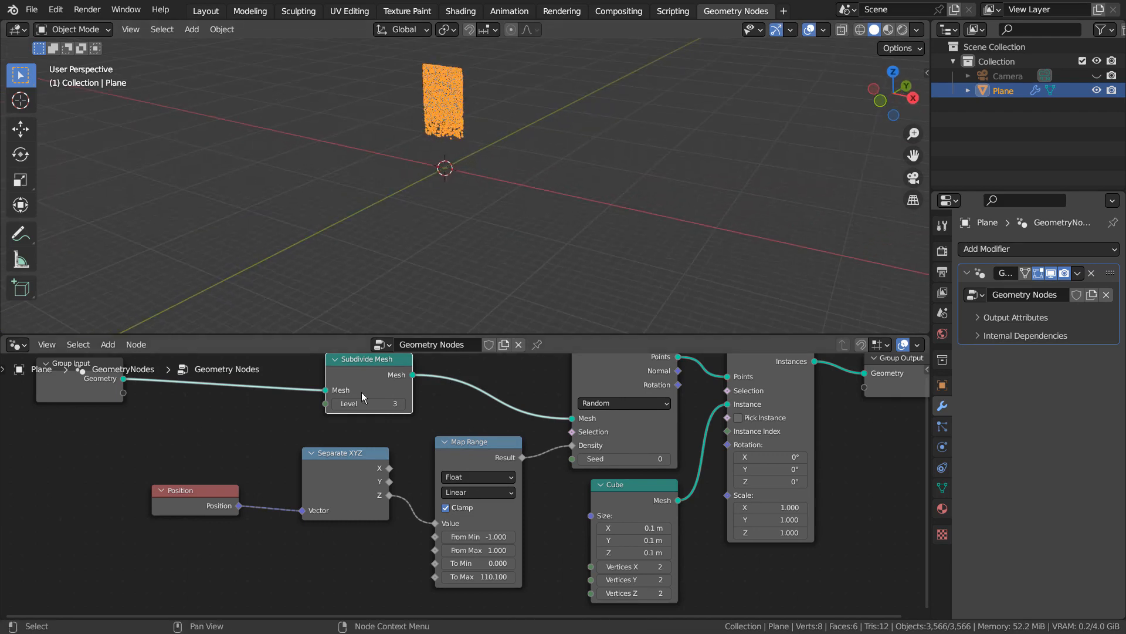
left_click(337, 403)
left_click(338, 404)
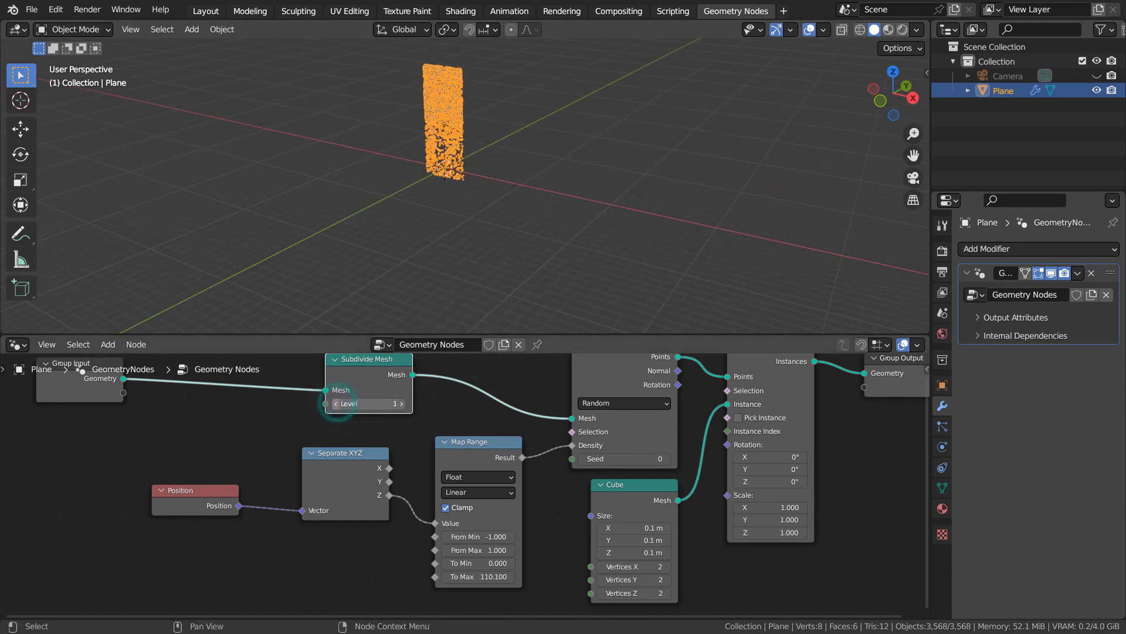
middle_click_drag(469, 238, 492, 227)
scroll(480, 182, "up", 5)
middle_click_drag(480, 182, 515, 242)
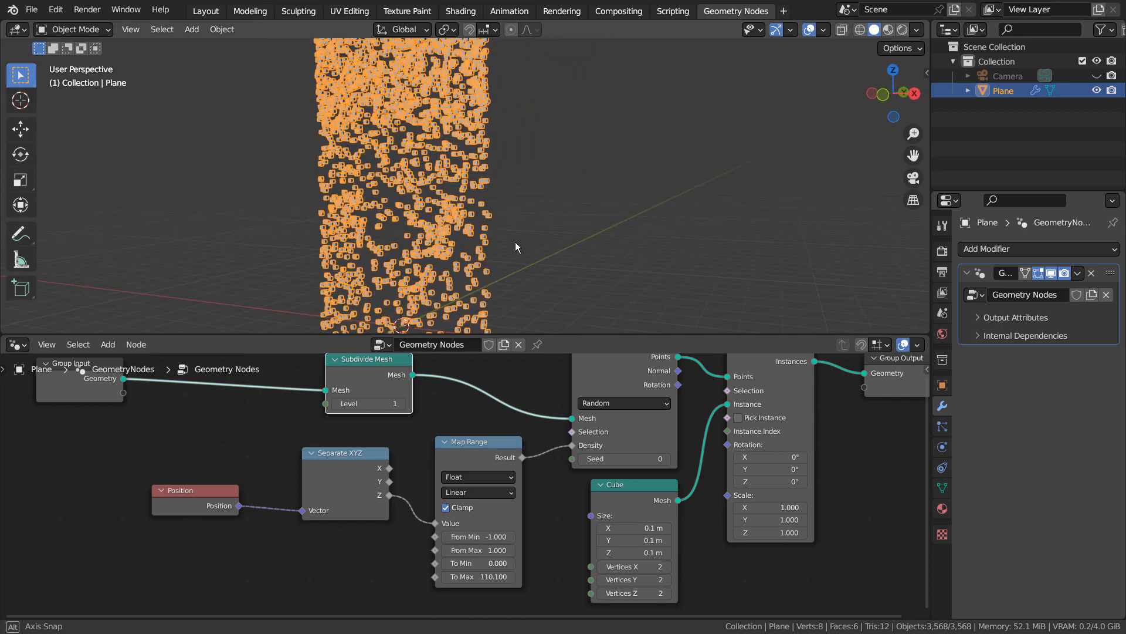
Raise the Subdivide Mesh node's Level to 4
left_click(401, 404)
left_click(401, 404)
left_click(402, 403)
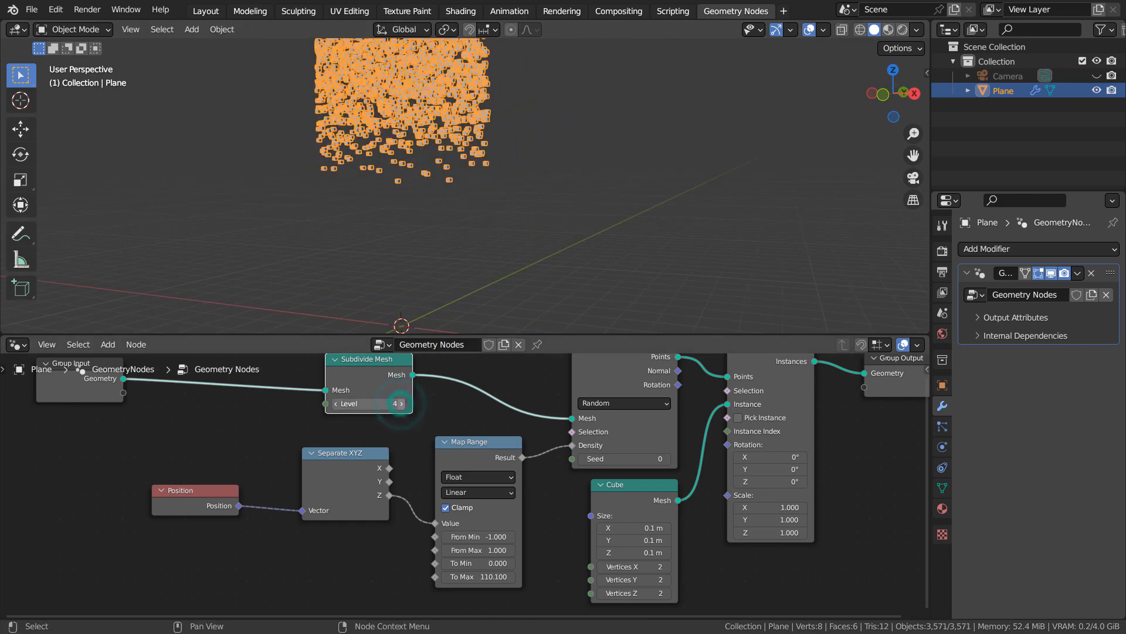
Lower the Subdivide Mesh node's Level to 1 and reduce the Map Range node's To Max to 15.8
left_click(336, 404)
left_click(337, 404)
left_click(337, 404)
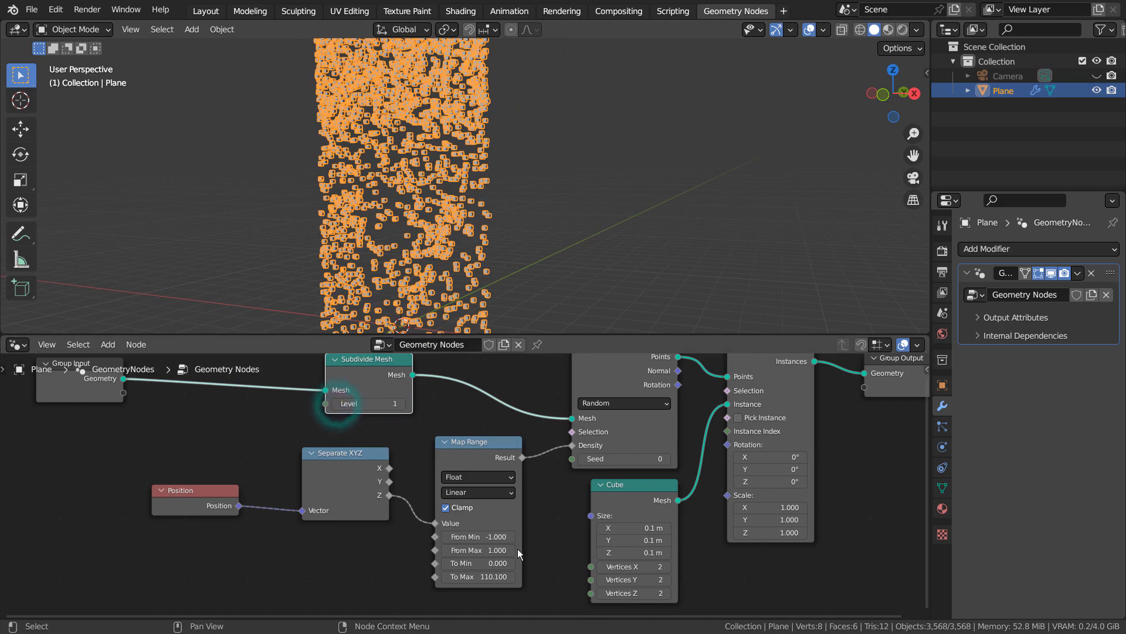
left_click_drag(487, 579, 424, 579)
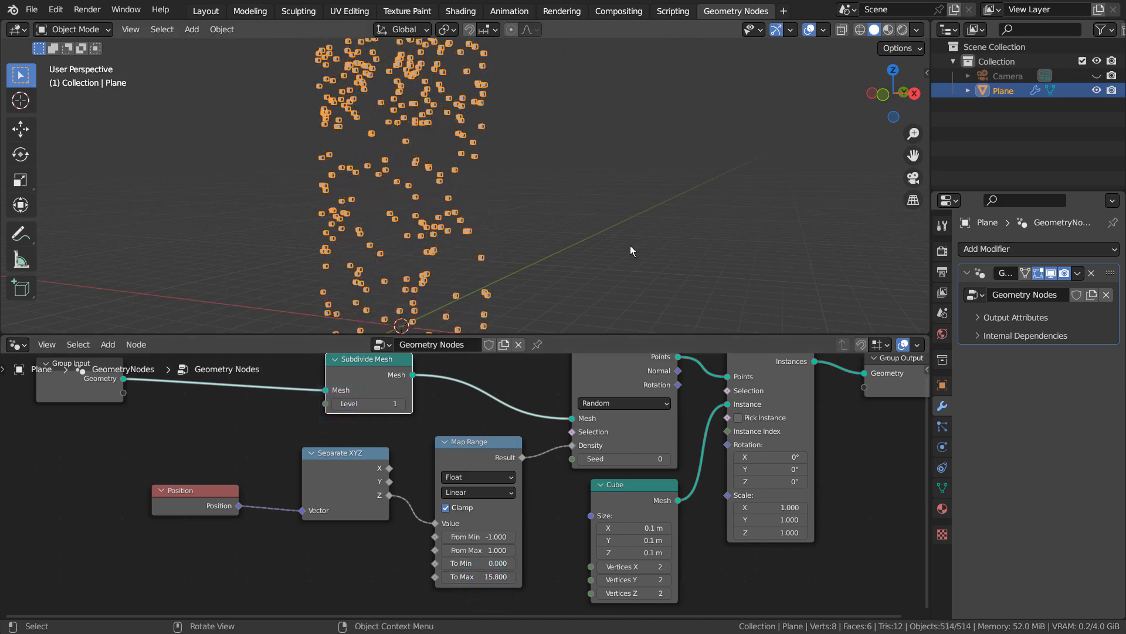
scroll(630, 245, "down", 5)
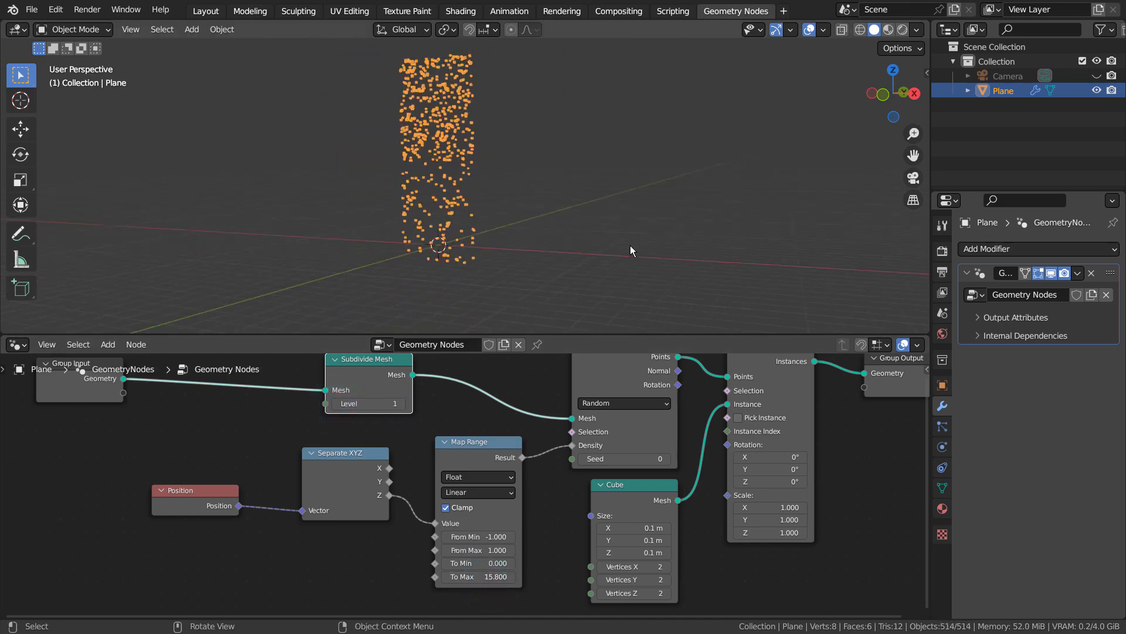
Raise the Subdivide Mesh node's Level to 5
left_click(399, 393)
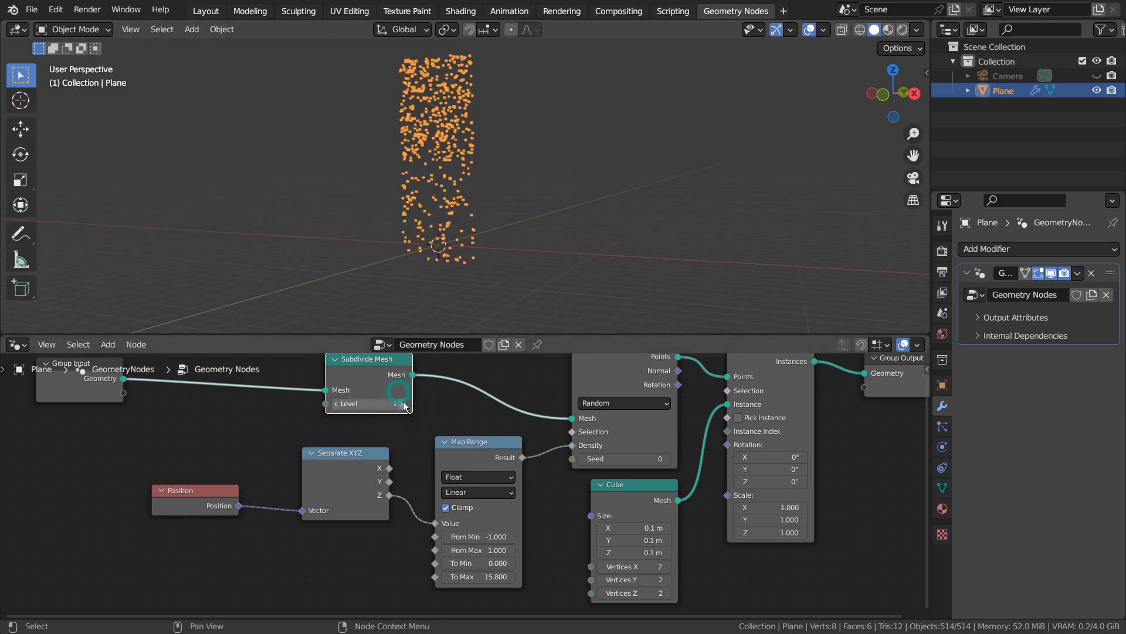
left_click(402, 403)
left_click(402, 403)
left_click(402, 403)
left_click(402, 403)
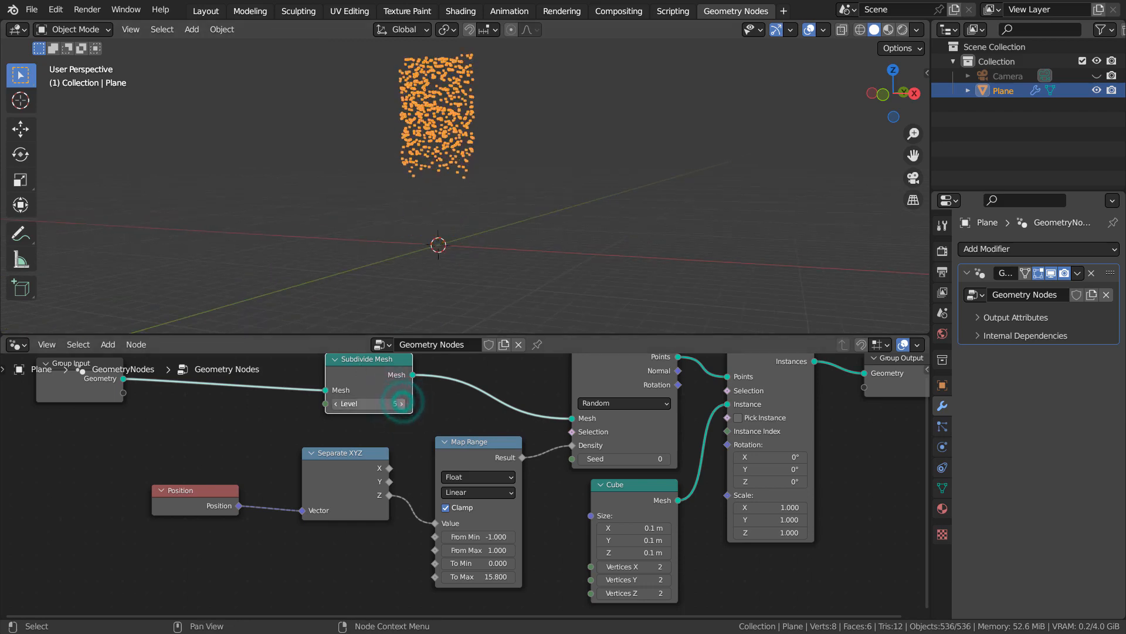
Move the plane down along the global Z axis and apply its object transforms
key("g")
key("z")
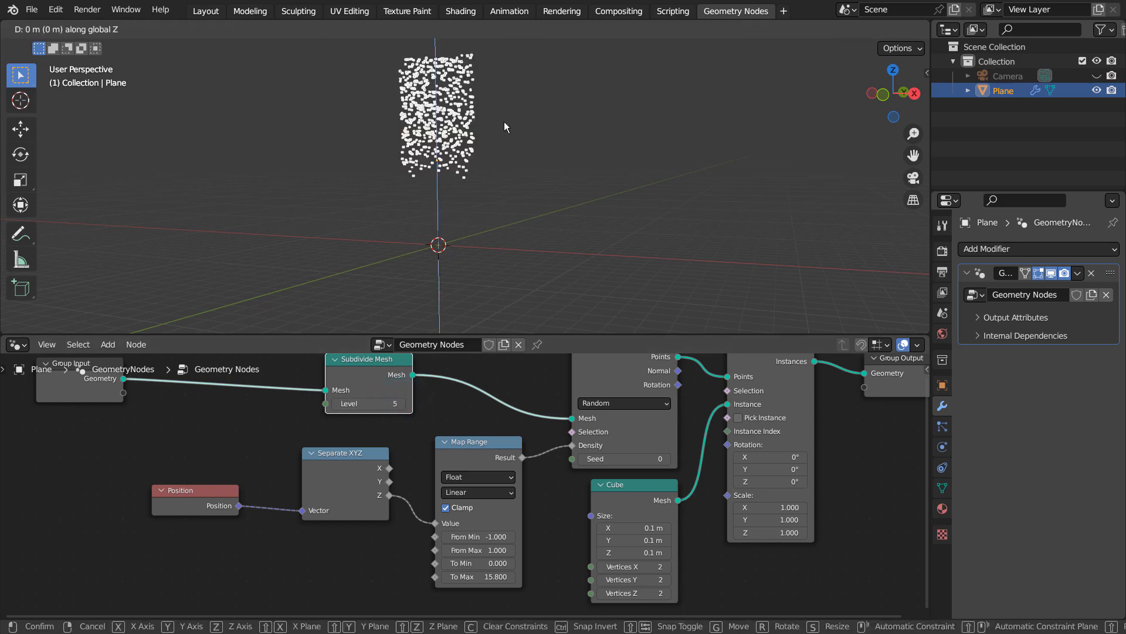
left_click(504, 177)
key("ctrl+a")
left_click(504, 179)
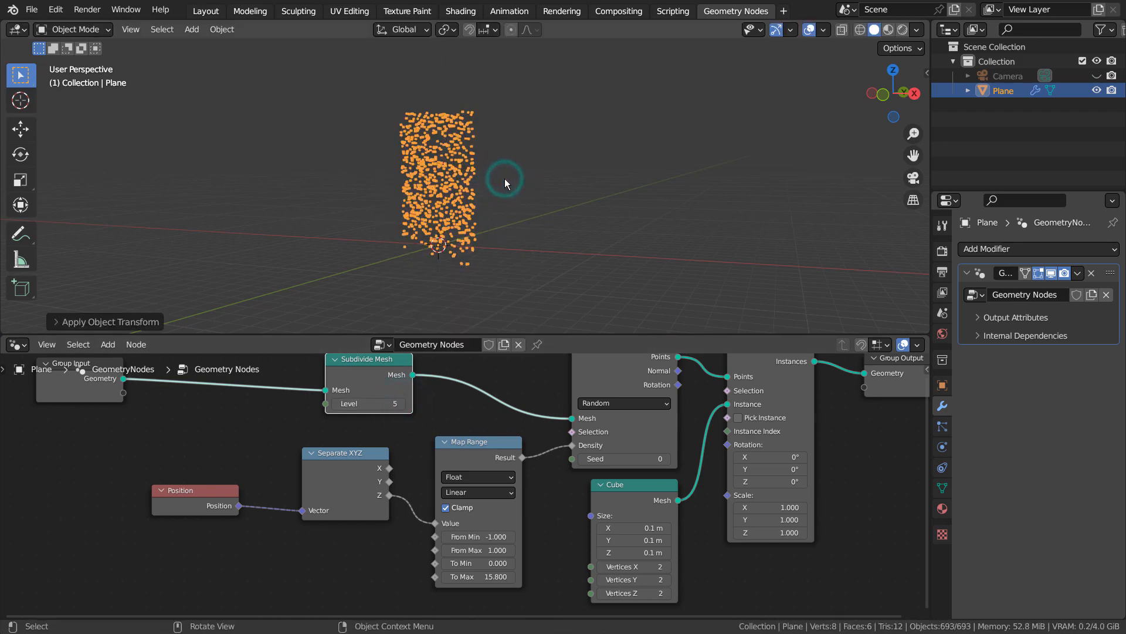
Move the plane back up along the global Z axis and apply its object transforms again
key("g")
key("z")
left_click(513, 132)
key("ctrl+a")
left_click(514, 131)
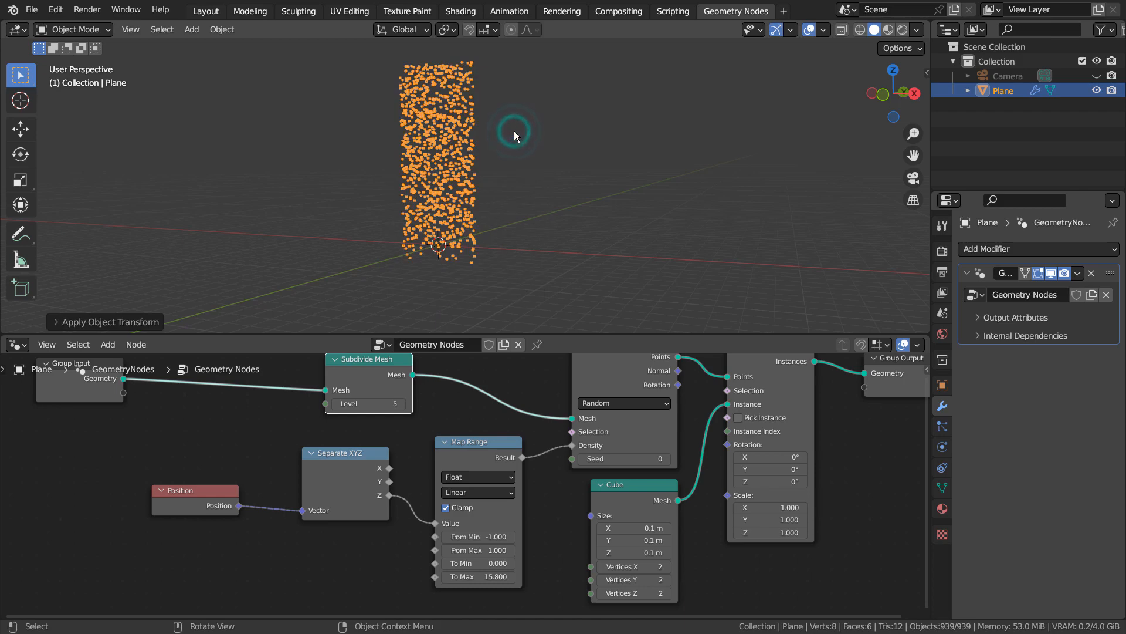
Set the Map Range node's To Max to 39.6 and extend the plane's mesh by lowering its bottom edge along the global Z axis
left_click_drag(478, 577, 551, 576)
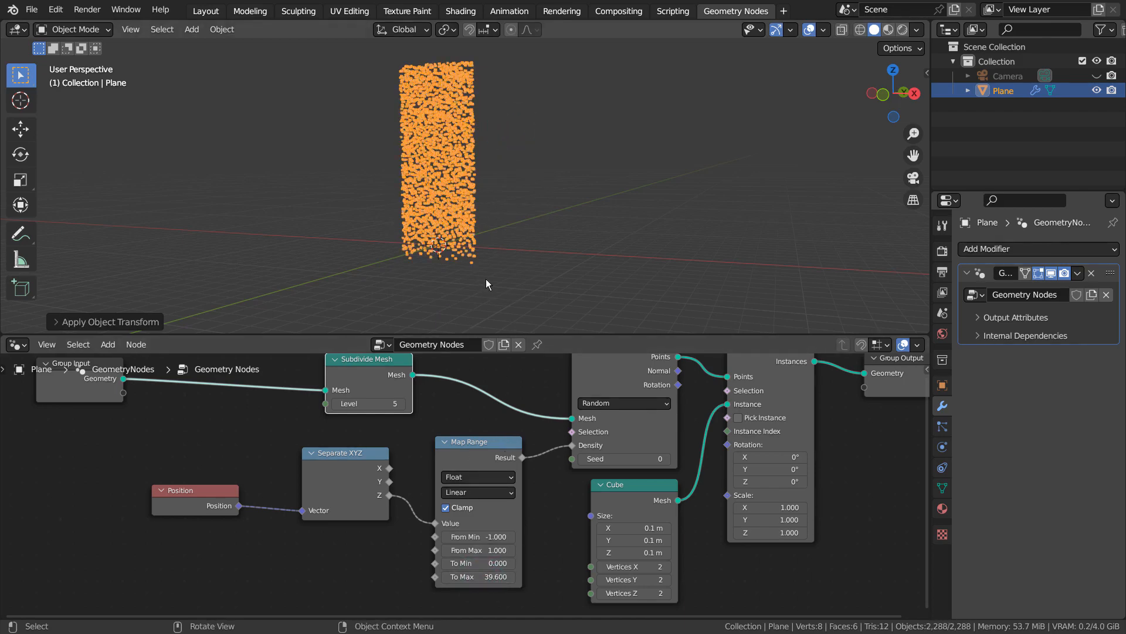
key("Tab")
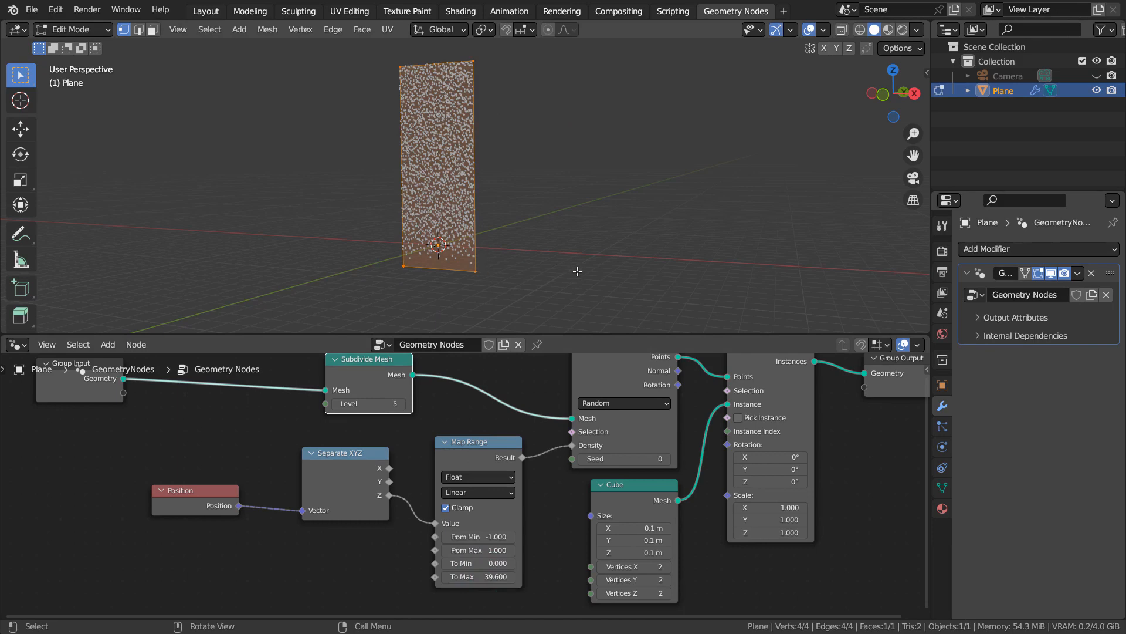
left_click(578, 271)
left_click(496, 267)
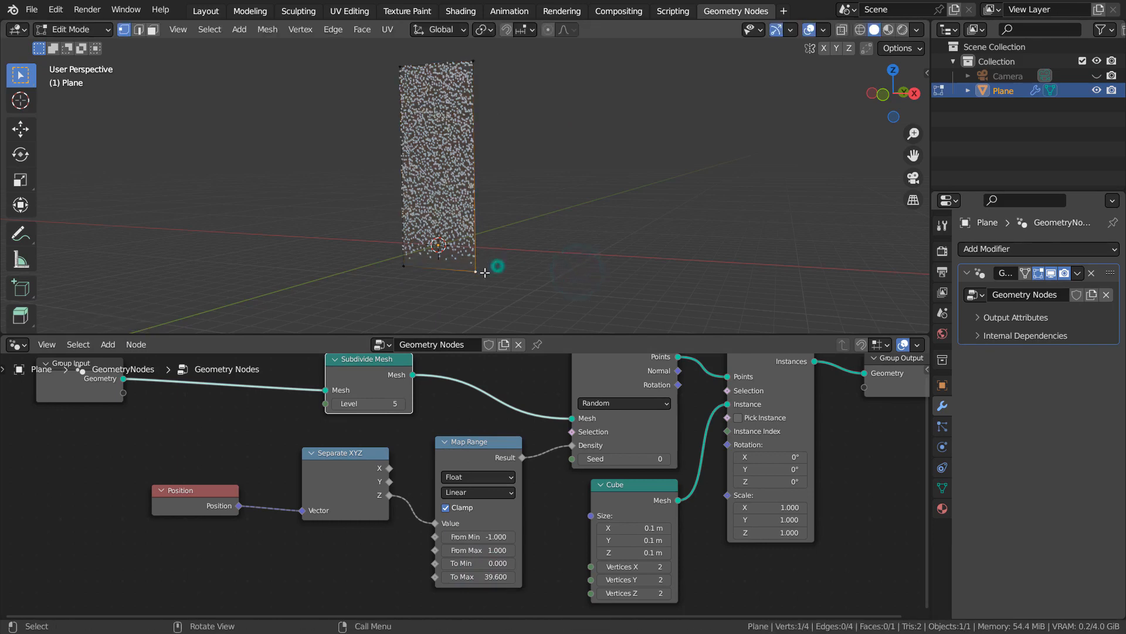
left_click(411, 271, "shift")
key("g")
key("z")
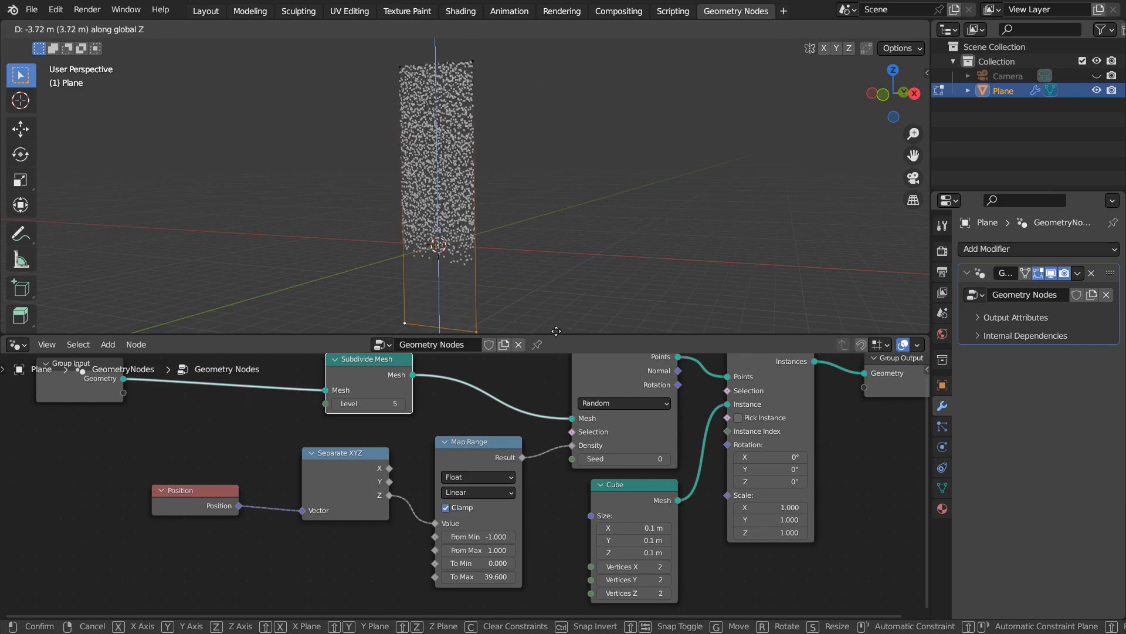
left_click(548, 297)
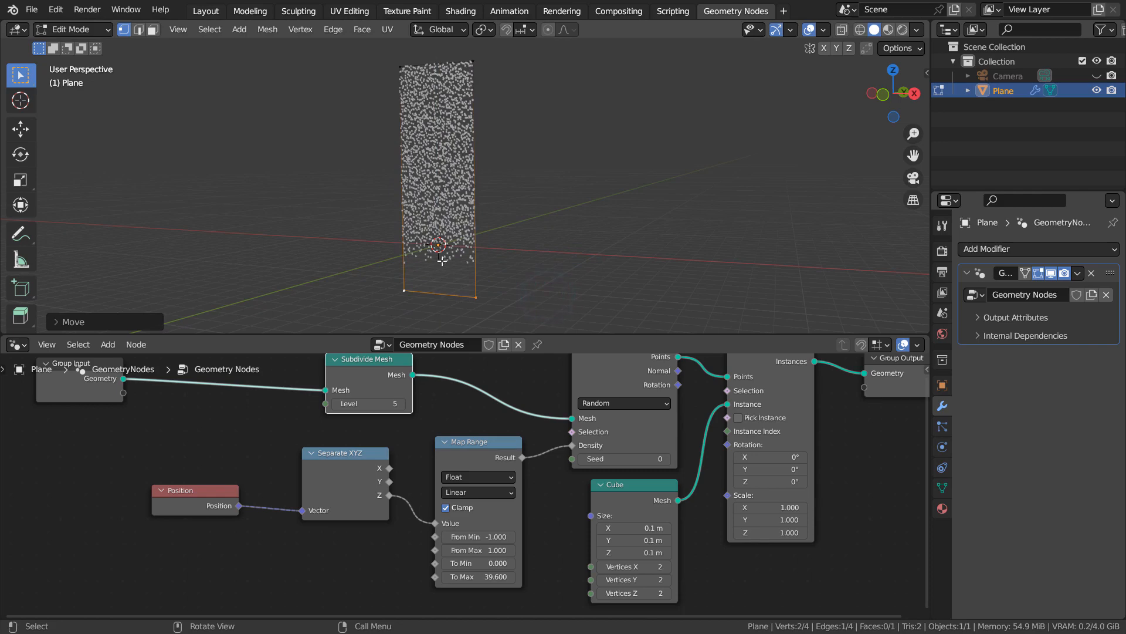
middle_click_drag(443, 261, 589, 233)
key("Tab")
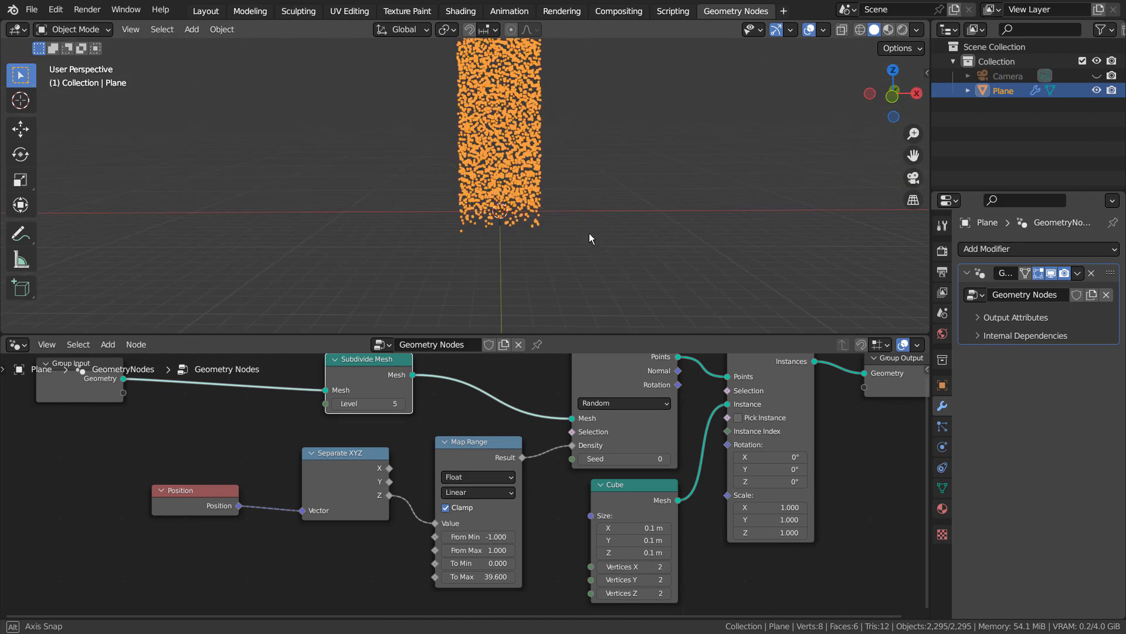
Set the Map Range node's To Max to 12.1 and maximize the node editor to review the complete node tree
left_click_drag(482, 578, 434, 578)
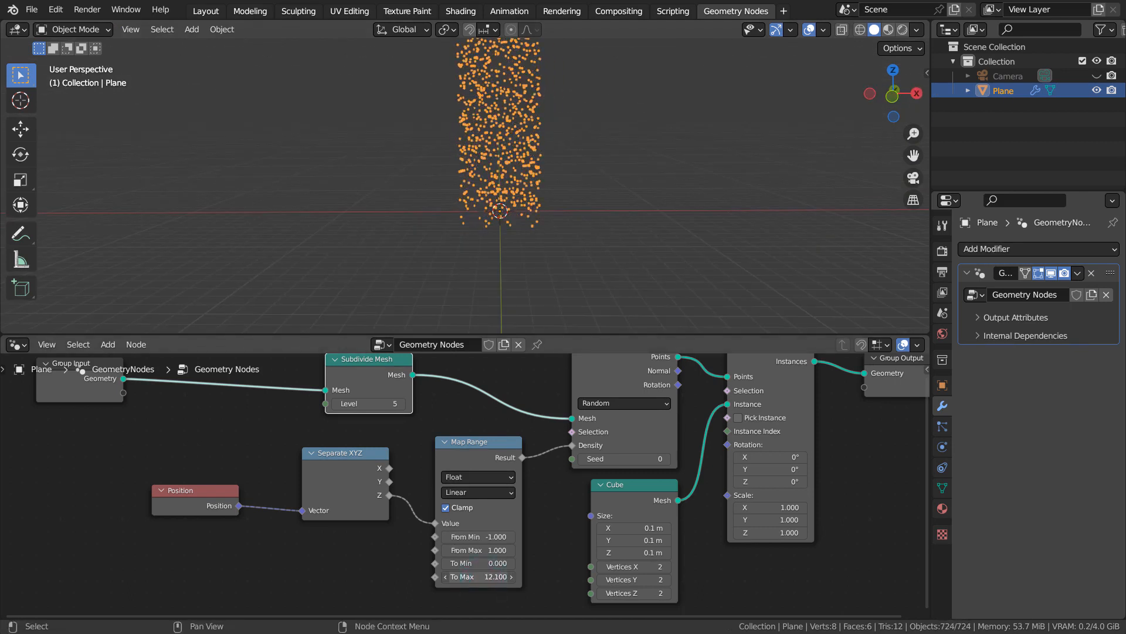
middle_click_drag(712, 275, 659, 234)
key("ctrl+space")
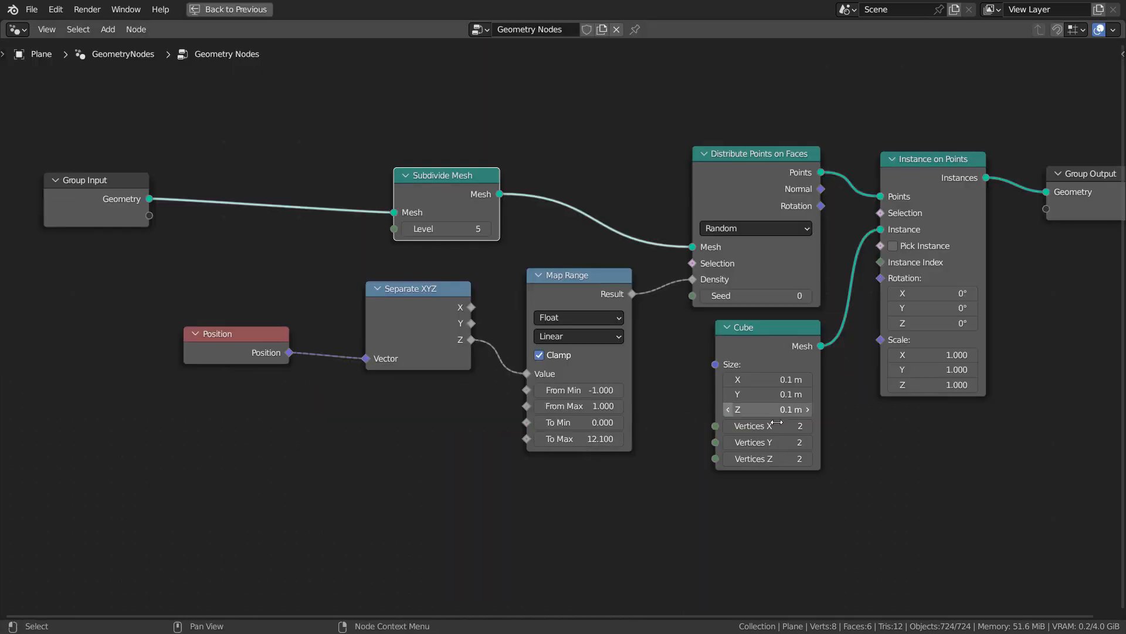
middle_click_drag(923, 466, 892, 474)
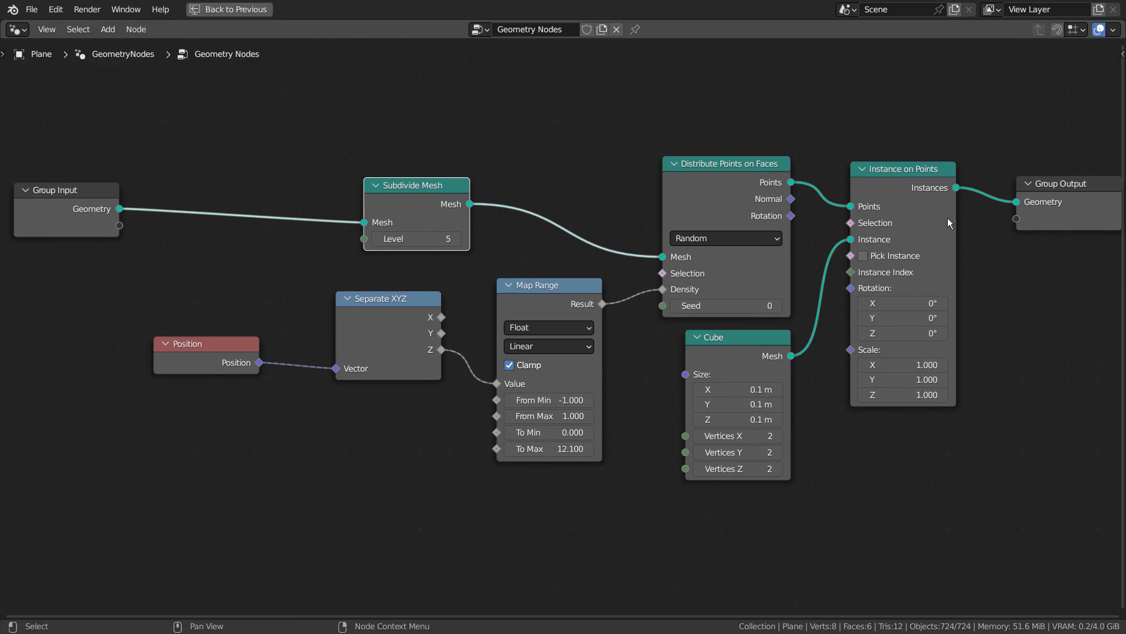
middle_click_drag(981, 203, 976, 205)
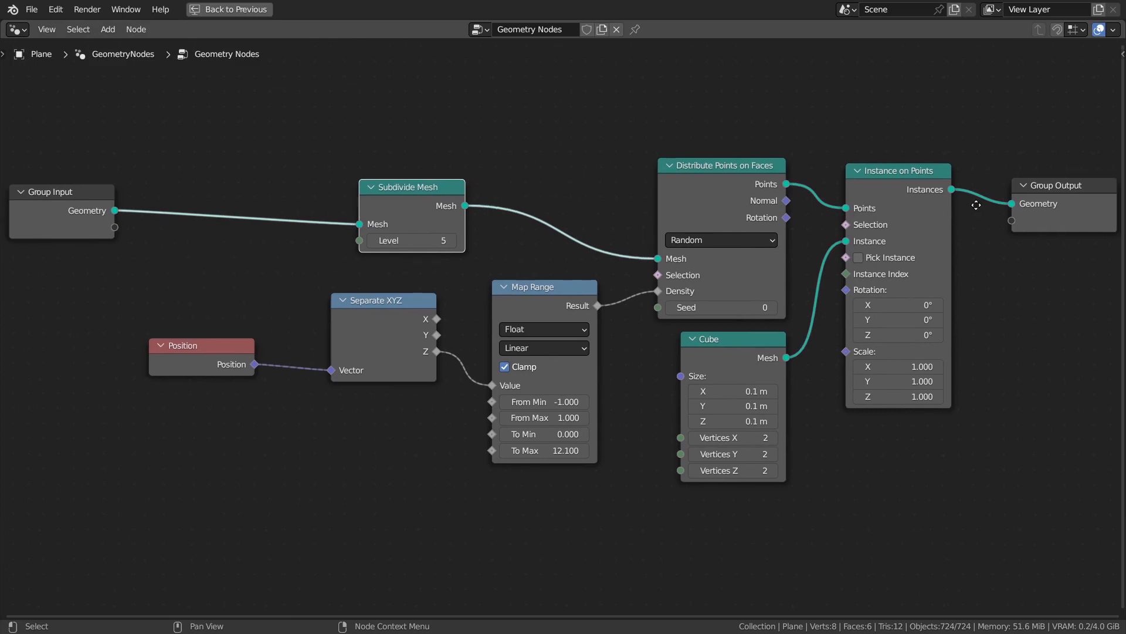